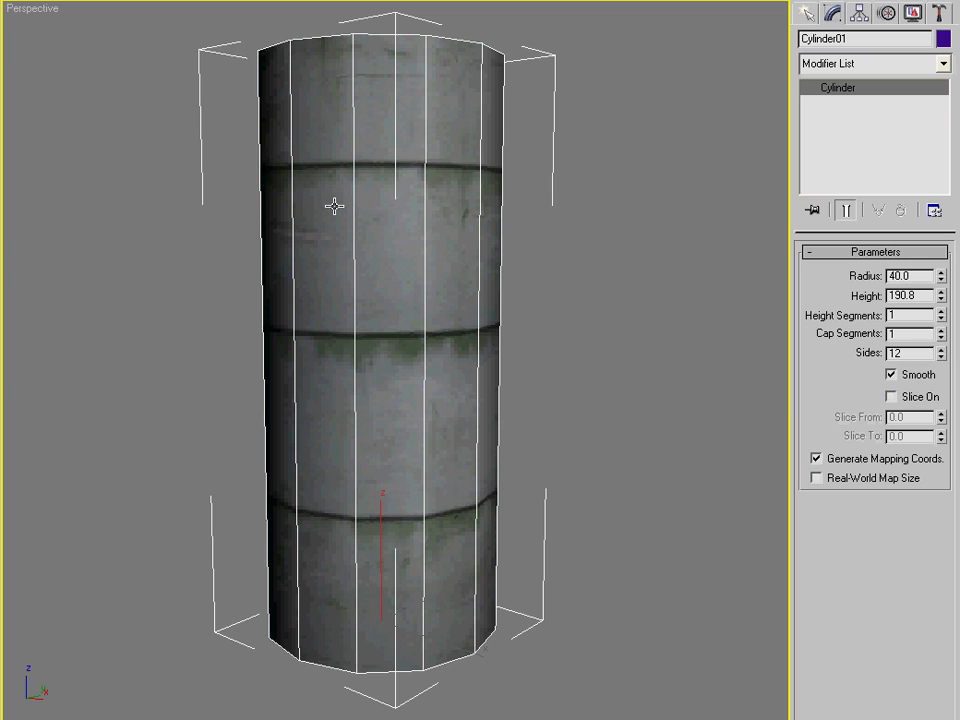
pyautogui.keyDown('alt'); pyautogui.moveTo(364, 189); pyautogui.dragTo(512, 199, button='middle'); pyautogui.keyUp('alt')
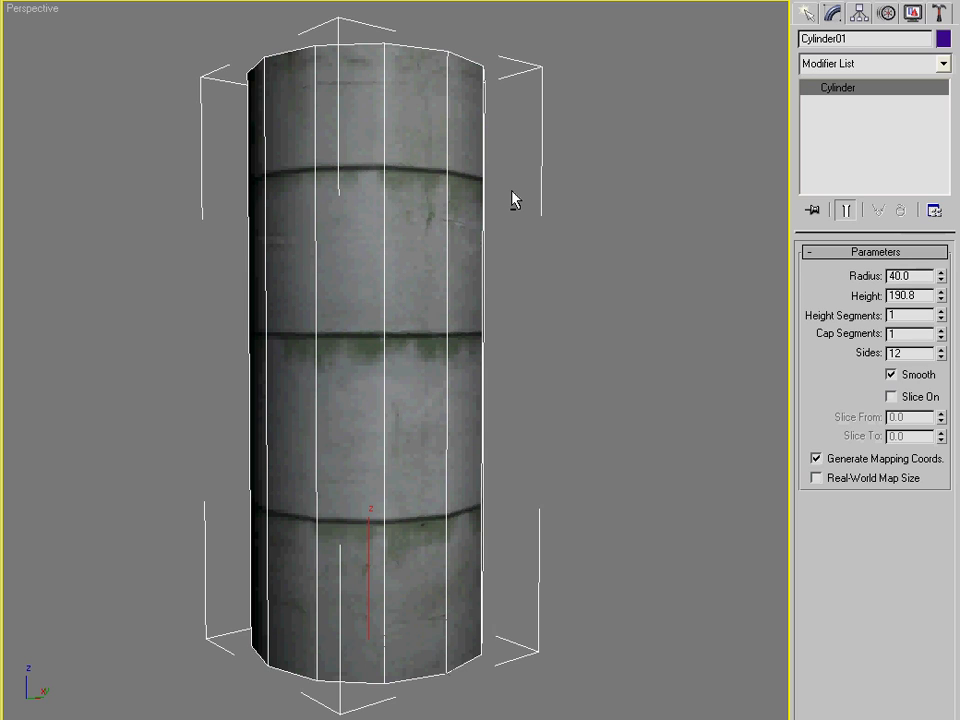
pyautogui.keyDown('alt'); pyautogui.moveTo(501, 174); pyautogui.dragTo(381, 178, button='middle'); pyautogui.keyUp('alt')
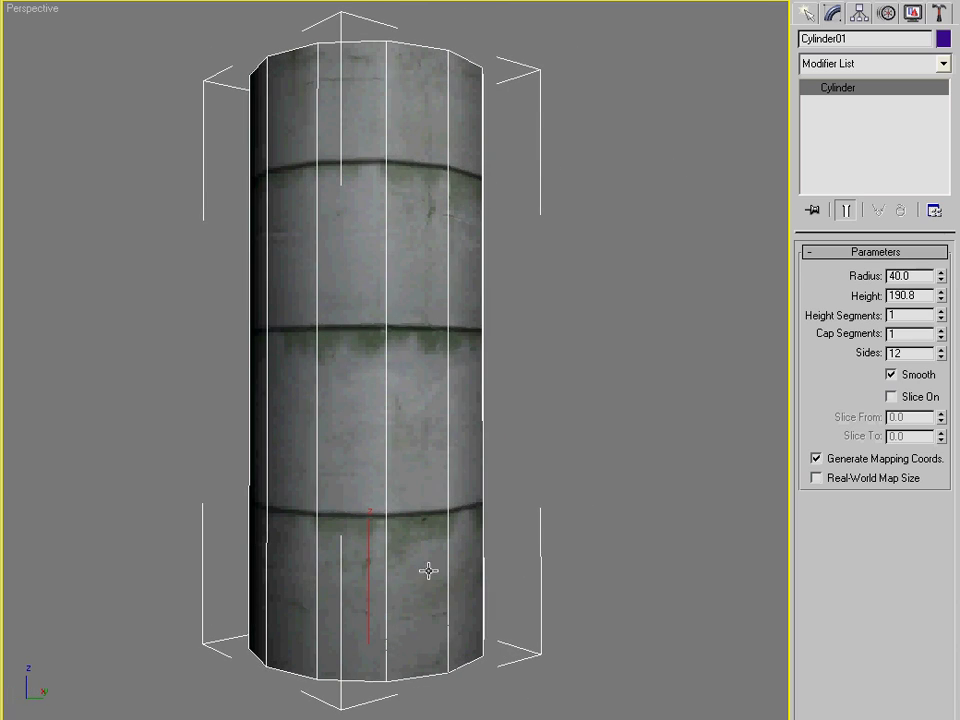
pyautogui.keyDown('alt'); pyautogui.moveTo(396, 410); pyautogui.dragTo(490, 215, button='middle'); pyautogui.keyUp('alt')
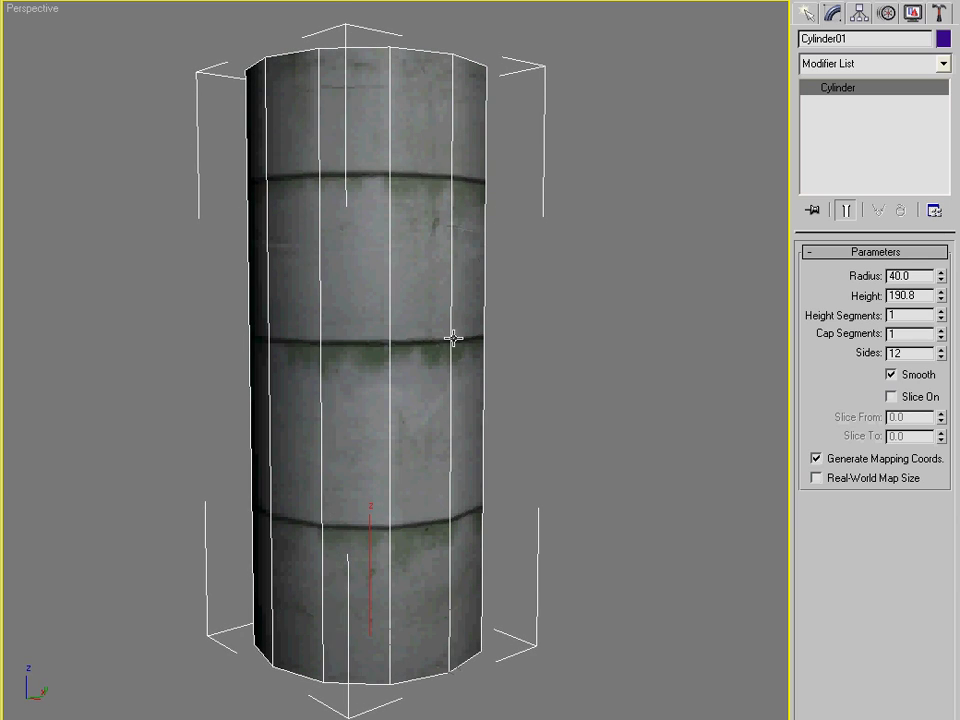
pyautogui.keyDown('alt'); pyautogui.moveTo(298, 345); pyautogui.dragTo(531, 484, button='middle'); pyautogui.keyUp('alt')
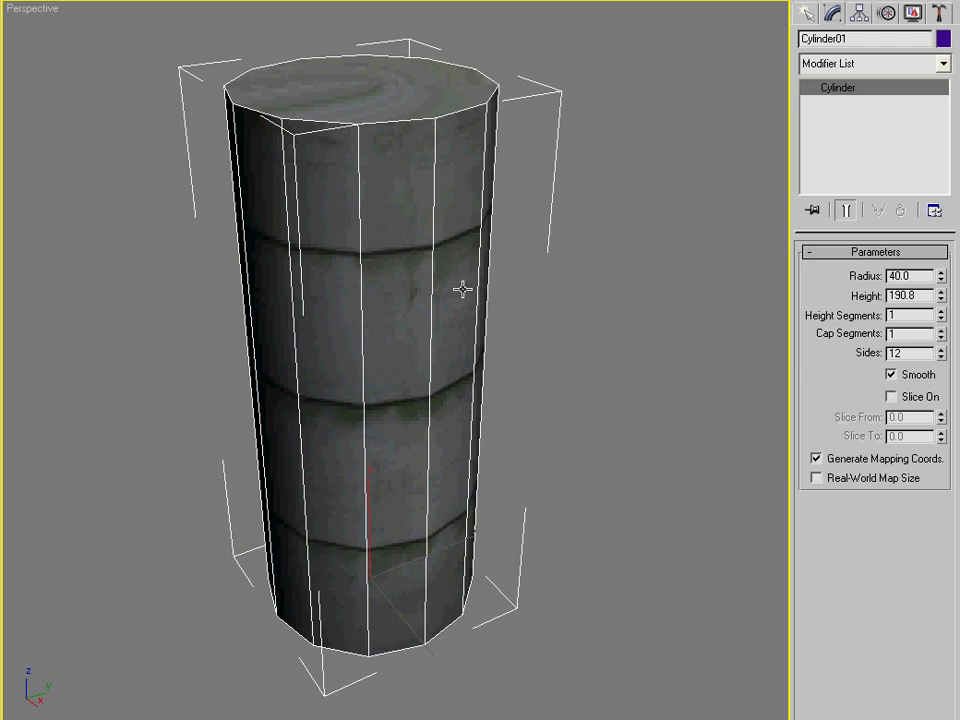
pyautogui.keyDown('alt'); pyautogui.moveTo(462, 289); pyautogui.dragTo(439, 315, button='middle'); pyautogui.keyUp('alt')
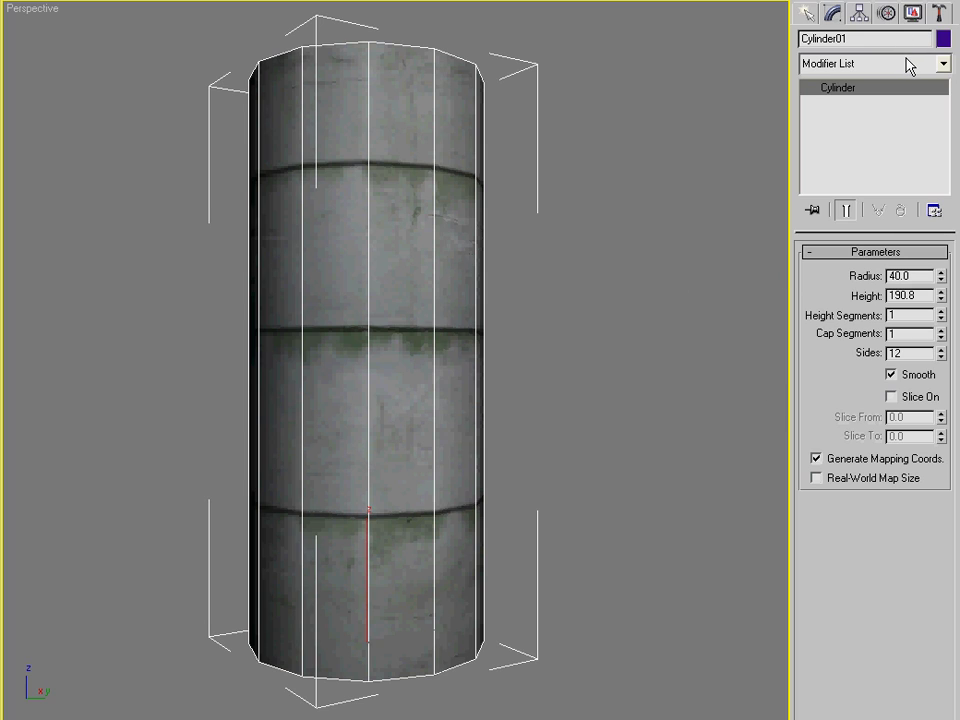
# Step: Convert the cylinder to an Editable Poly object
pyautogui.click(909, 64)
pyautogui.rightClick(357, 175)
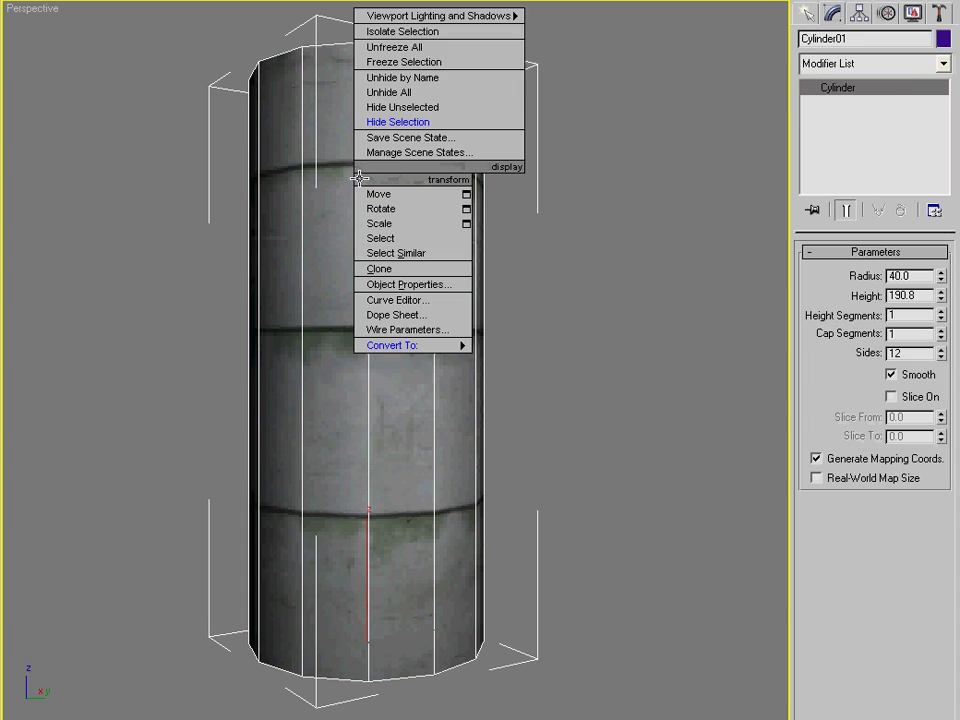
pyautogui.moveTo(438, 345)
pyautogui.click(510, 362)
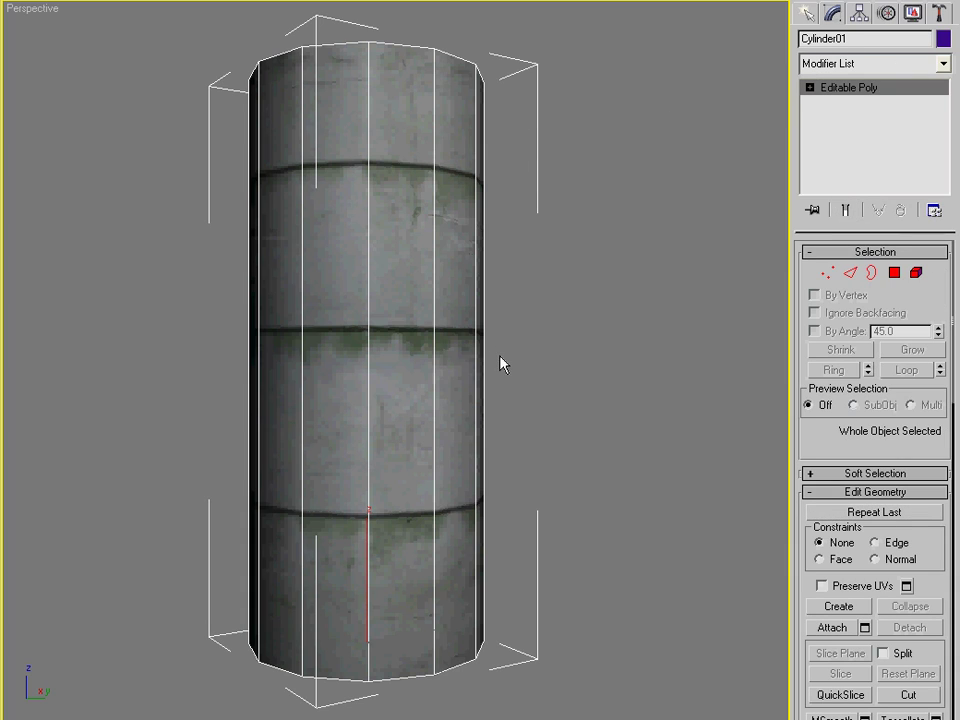
# Step: Add an Edit Poly modifier and, above it, a UVW Map modifier set to Cylindrical mapping
pyautogui.click(940, 63)
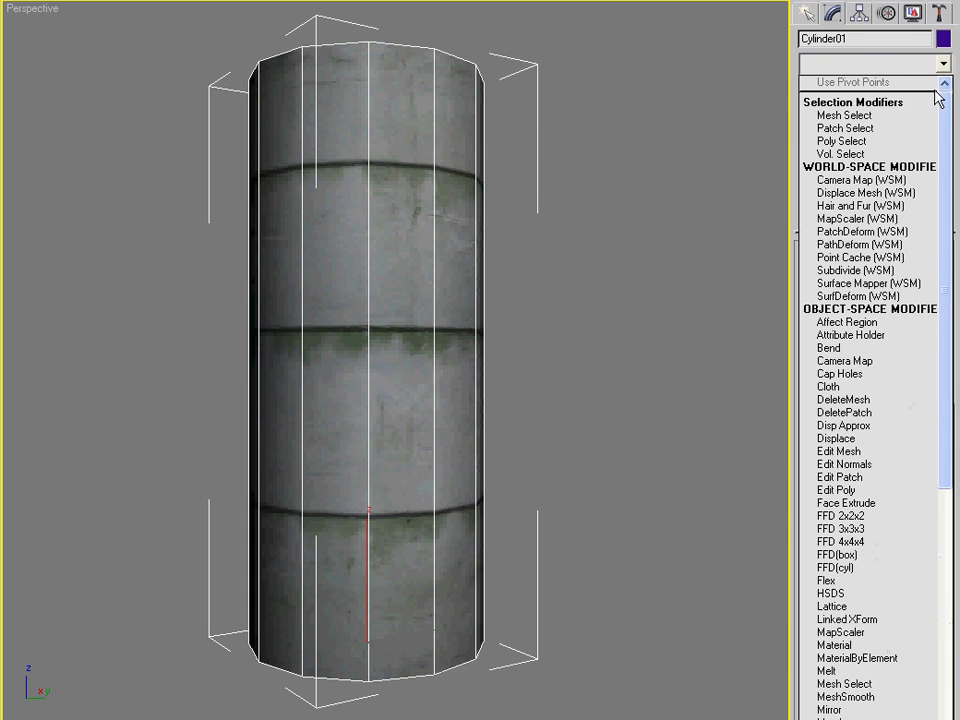
pyautogui.click(887, 490)
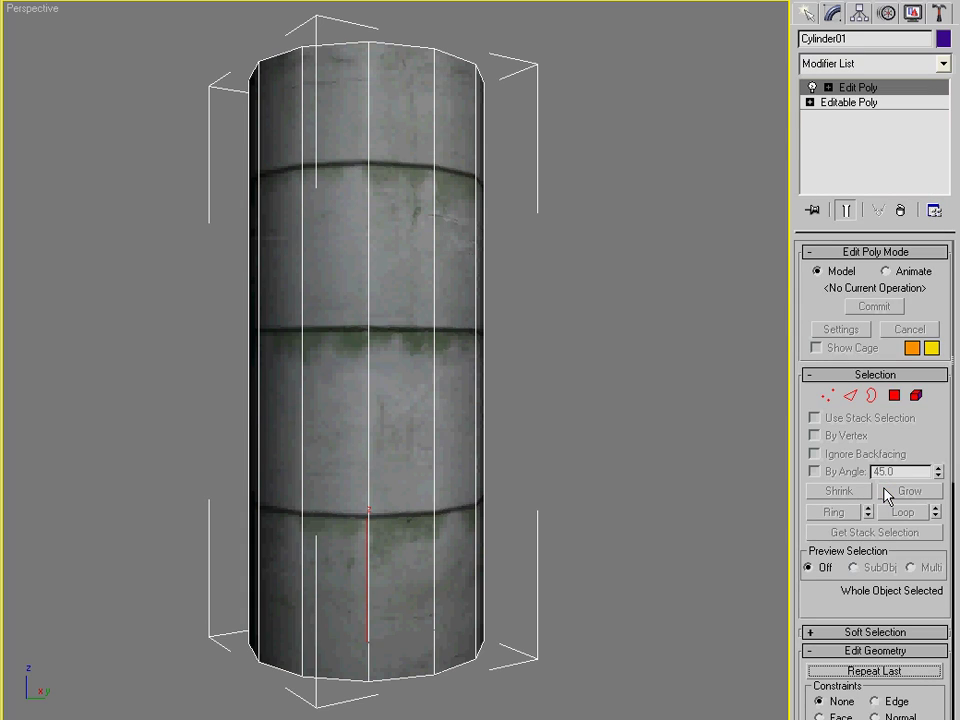
pyautogui.click(943, 63)
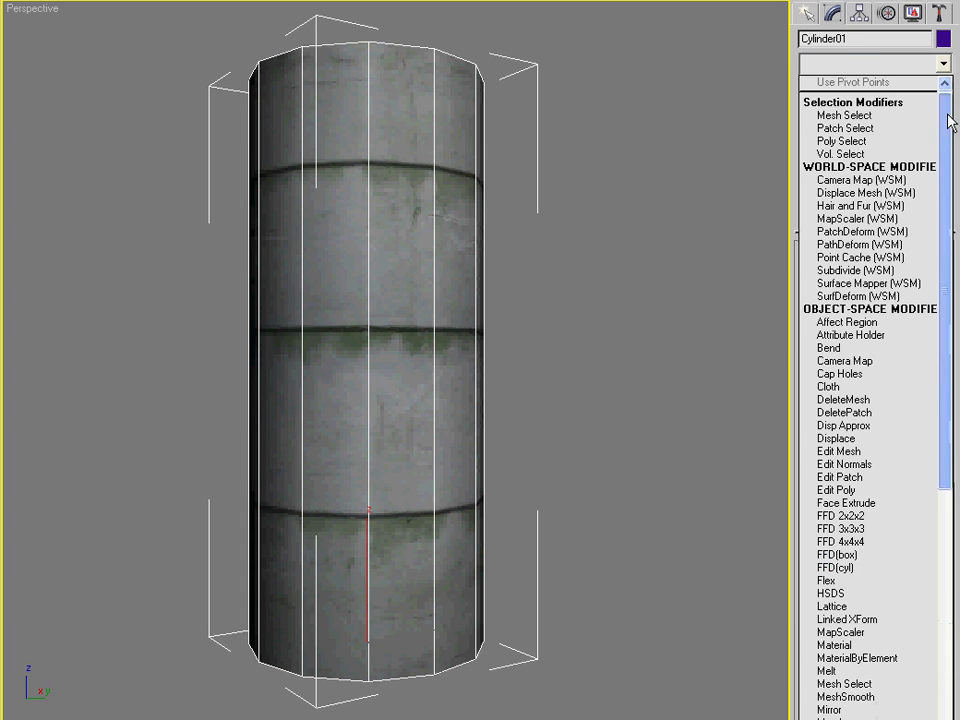
pyautogui.moveTo(947, 100); pyautogui.dragTo(950, 450)
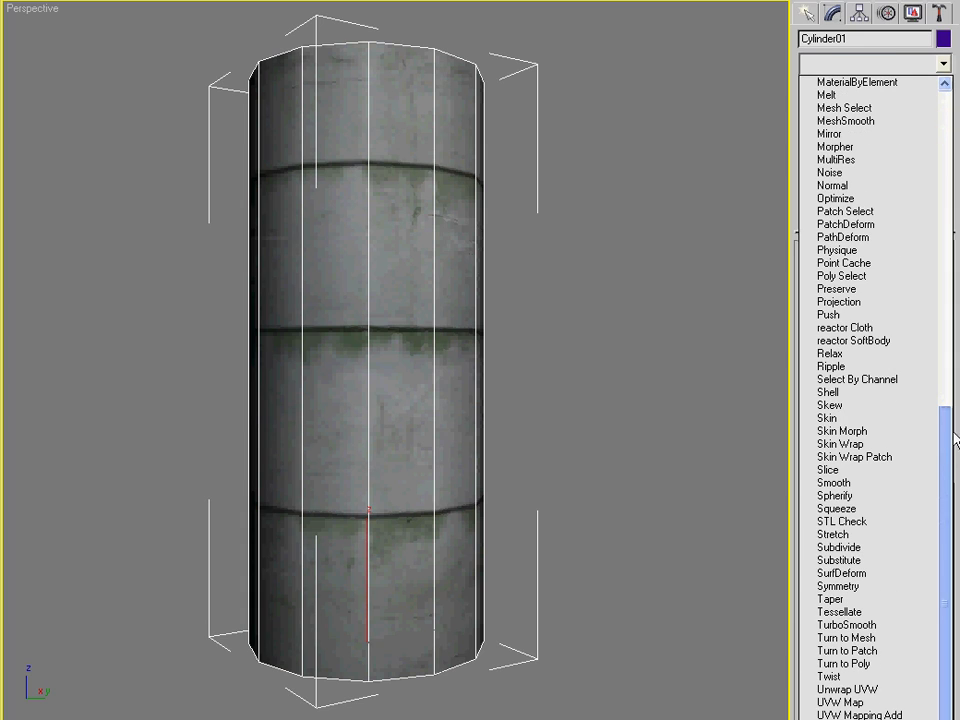
pyautogui.click(845, 703)
pyautogui.click(870, 305)
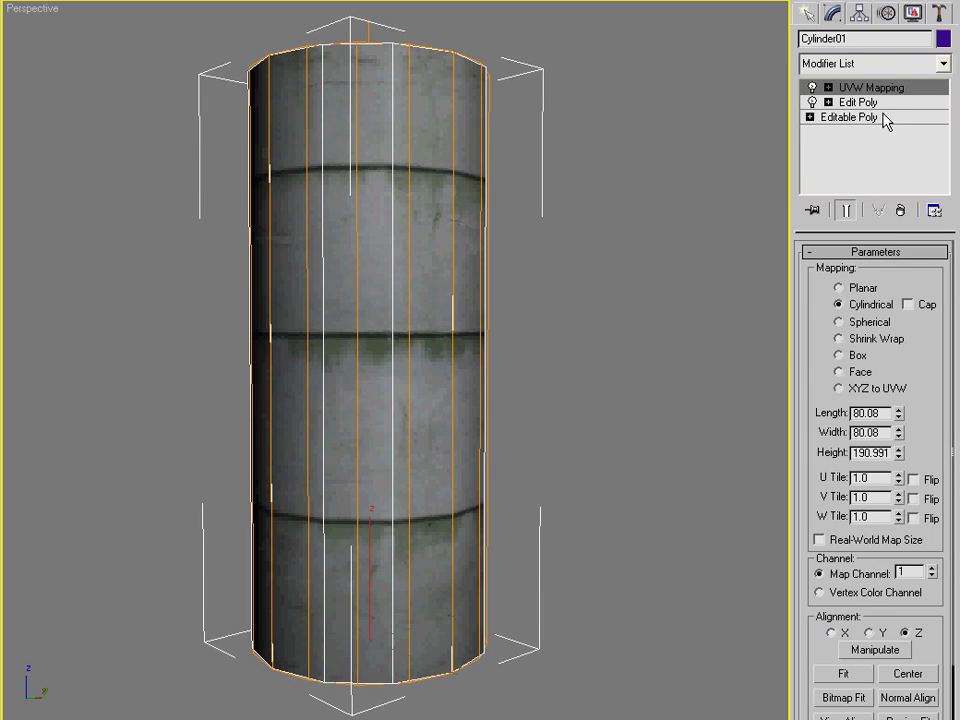
pyautogui.click(830, 117)
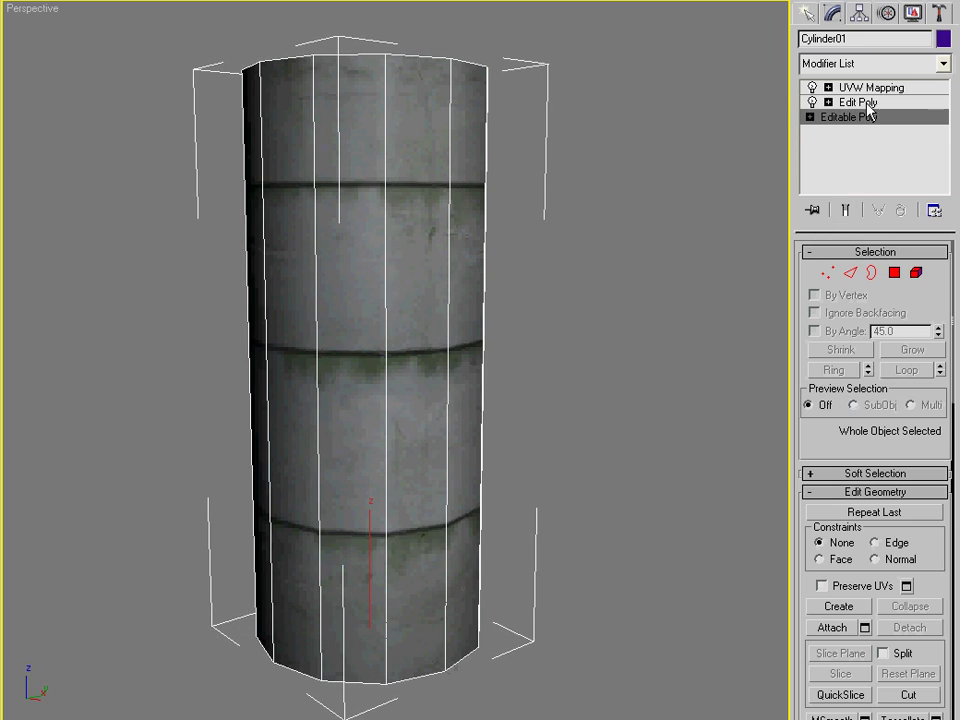
pyautogui.click(864, 103)
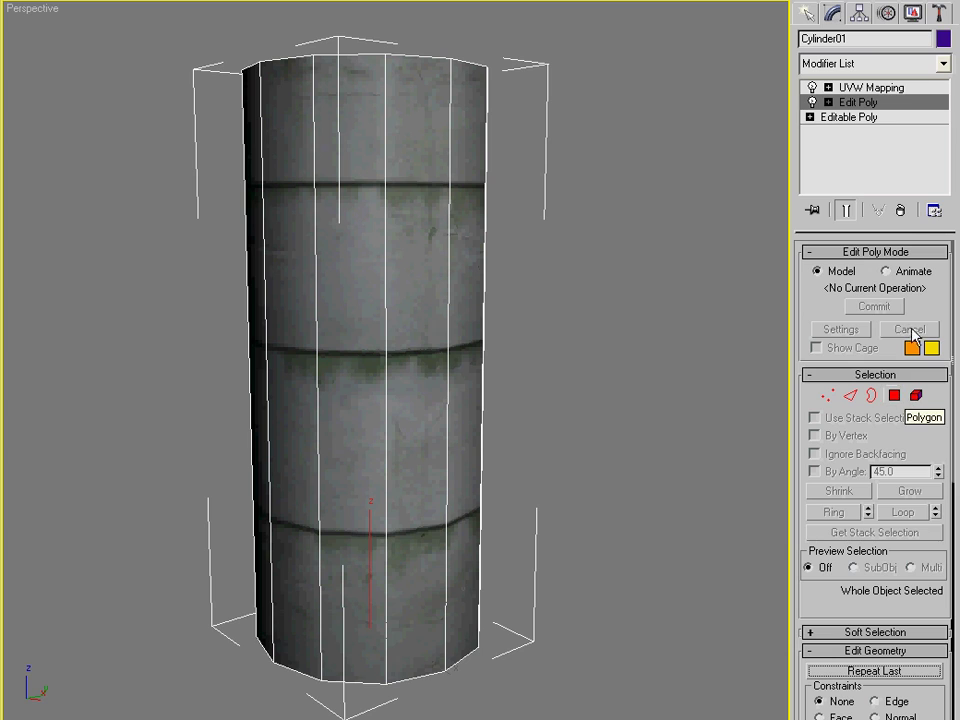
pyautogui.click(880, 88)
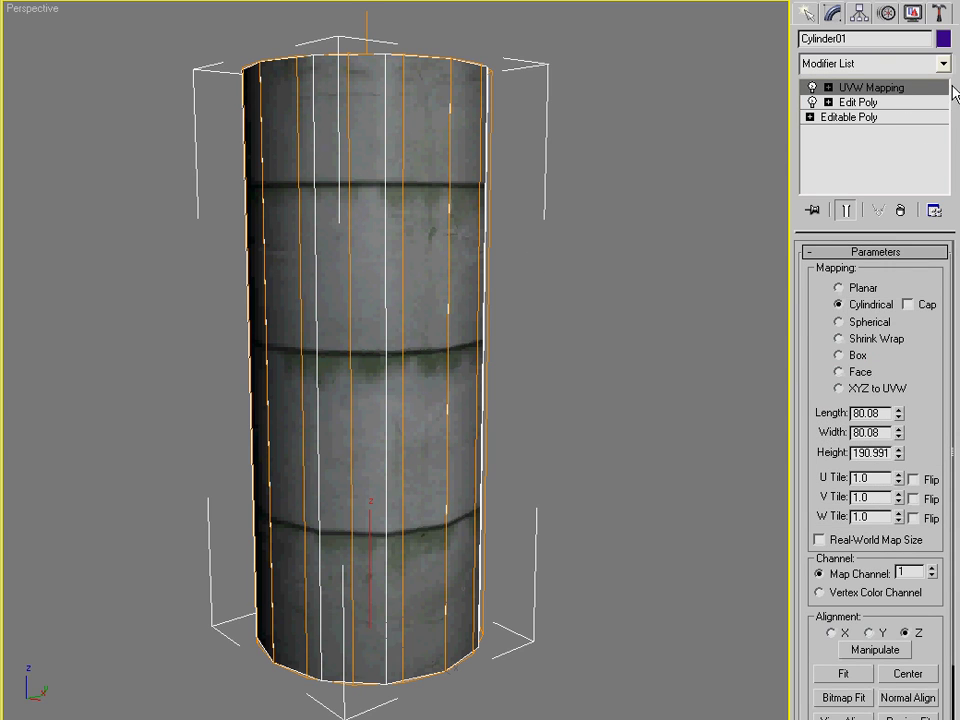
pyautogui.keyDown('alt'); pyautogui.moveTo(567, 291); pyautogui.dragTo(610, 305, button='middle'); pyautogui.keyUp('alt')
# Step: Select all vertical side edges of the cylinder at the base Editable Poly level
pyautogui.click(860, 117)
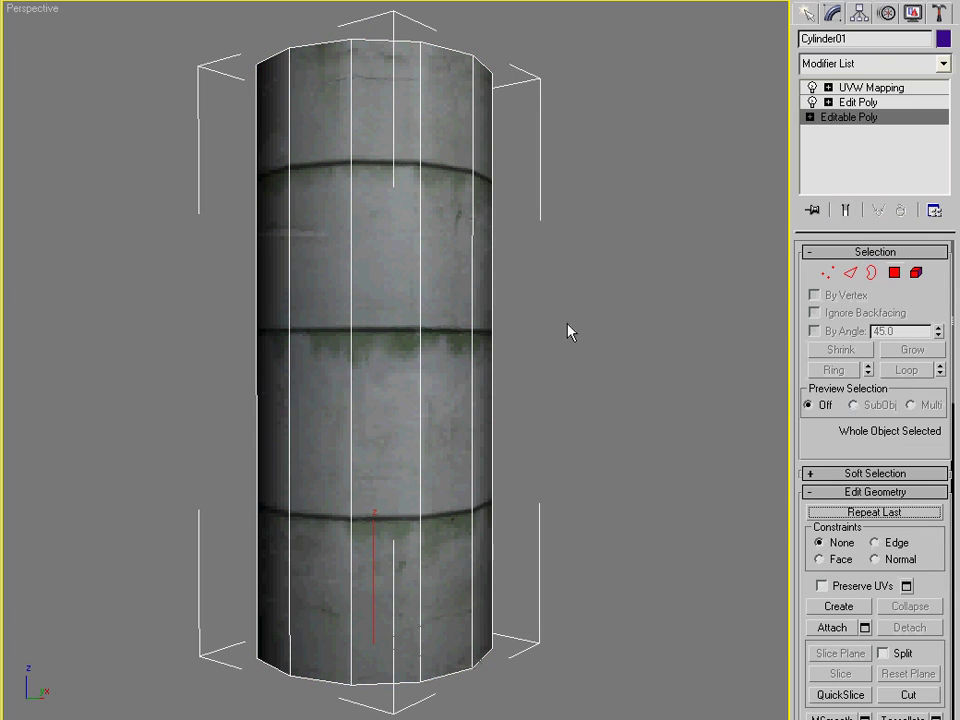
pyautogui.press('2')
pyautogui.moveTo(167, 236); pyautogui.dragTo(684, 323)
pyautogui.keyDown('alt'); pyautogui.moveTo(684, 323); pyautogui.dragTo(638, 342, button='middle'); pyautogui.keyUp('alt')
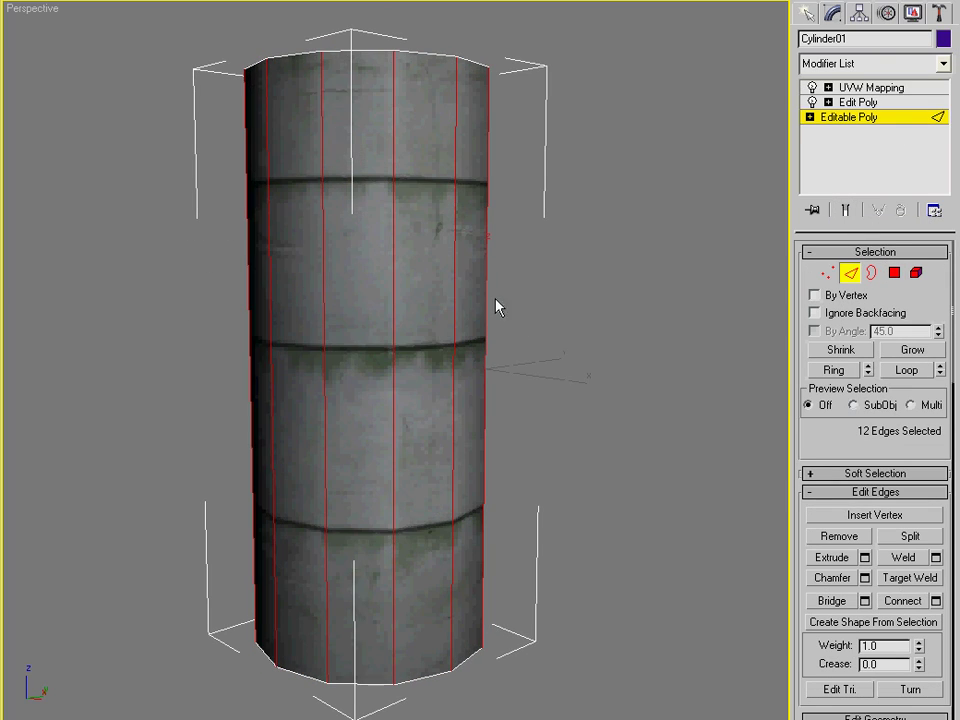
# Step: Try extruding one side polygon of the cylinder far outward
pyautogui.press('4')
pyautogui.click(416, 259)
pyautogui.keyDown('alt'); pyautogui.moveTo(416, 259); pyautogui.dragTo(479, 307, button='middle'); pyautogui.keyUp('alt')
pyautogui.hotkey('shift', 'e')
pyautogui.moveTo(468, 324); pyautogui.dragTo(544, 45)
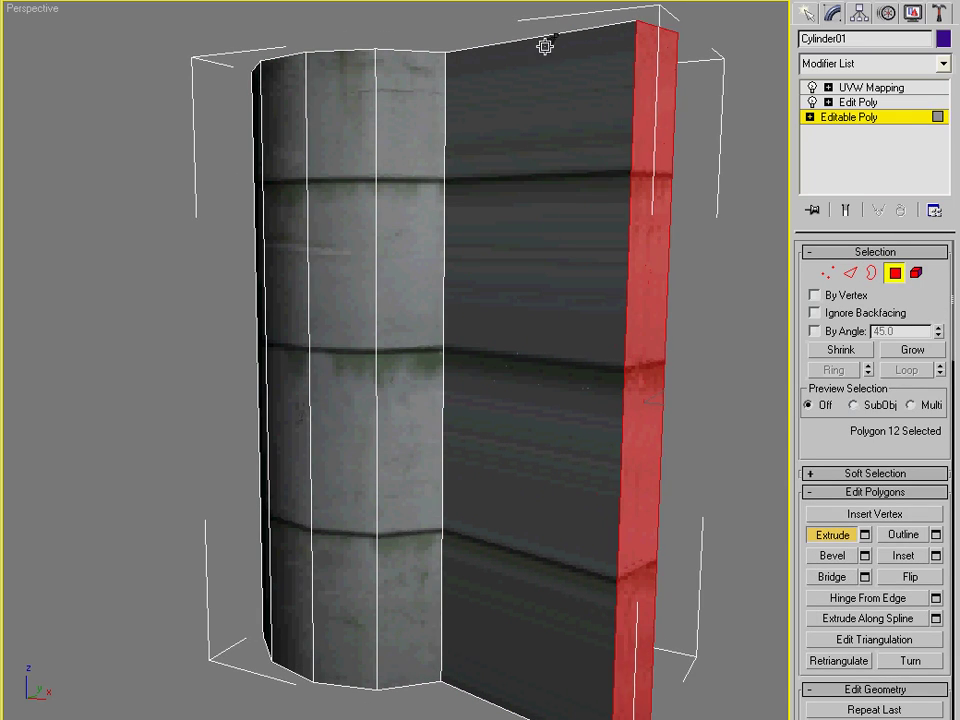
# Step: Move the extruded side polygon horizontally to try out its effect on the texture
pyautogui.keyDown('alt'); pyautogui.moveTo(692, 258); pyautogui.dragTo(649, 268, button='middle'); pyautogui.keyUp('alt')
pyautogui.press('w')
pyautogui.keyDown('alt'); pyautogui.moveTo(640, 458); pyautogui.dragTo(573, 467, button='middle'); pyautogui.keyUp('alt')
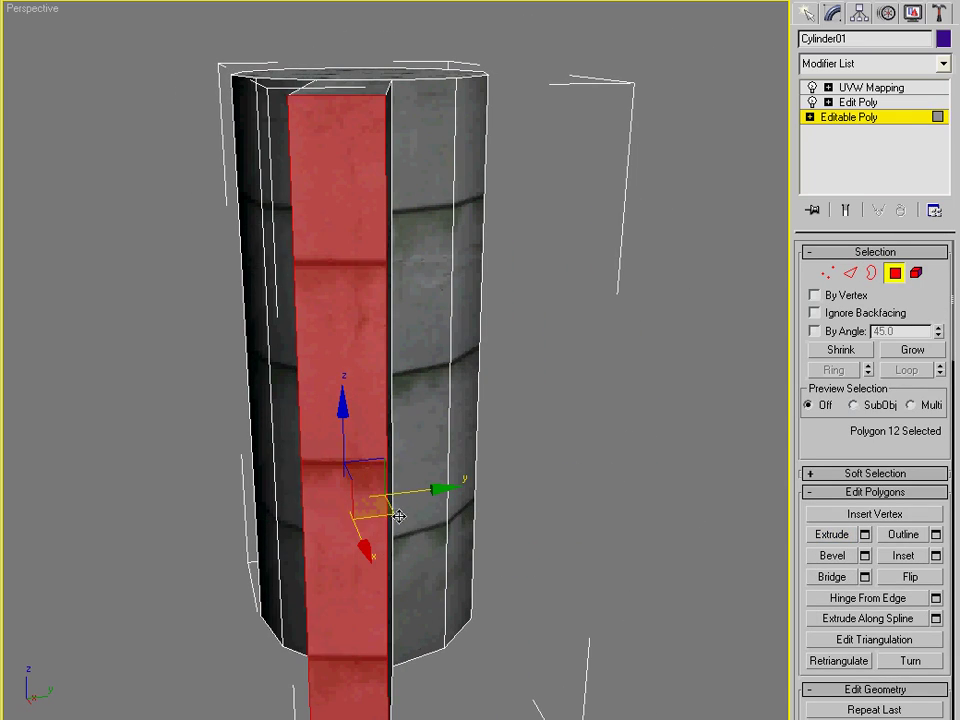
pyautogui.keyDown('alt'); pyautogui.moveTo(396, 514); pyautogui.dragTo(240, 444, button='middle'); pyautogui.keyUp('alt')
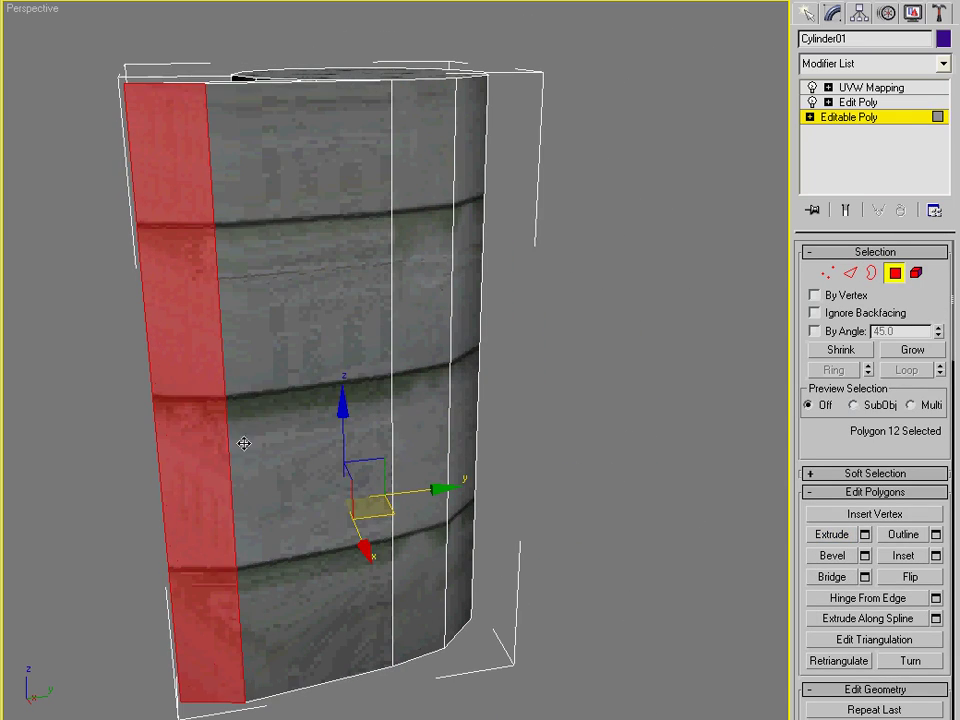
# Step: Turn on the display of the full modifier stack's end result while editing the base Editable Poly
pyautogui.click(845, 213)
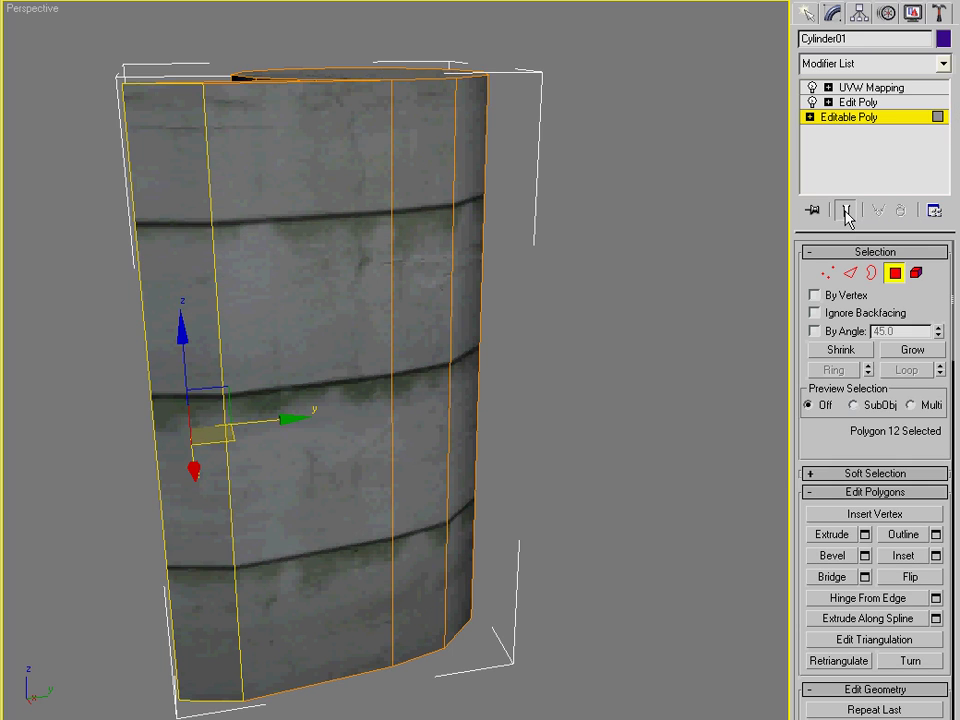
pyautogui.keyDown('alt'); pyautogui.moveTo(313, 309); pyautogui.dragTo(336, 330, button='middle'); pyautogui.keyUp('alt')
pyautogui.keyDown('alt'); pyautogui.moveTo(380, 243); pyautogui.dragTo(310, 198, button='middle'); pyautogui.keyUp('alt')
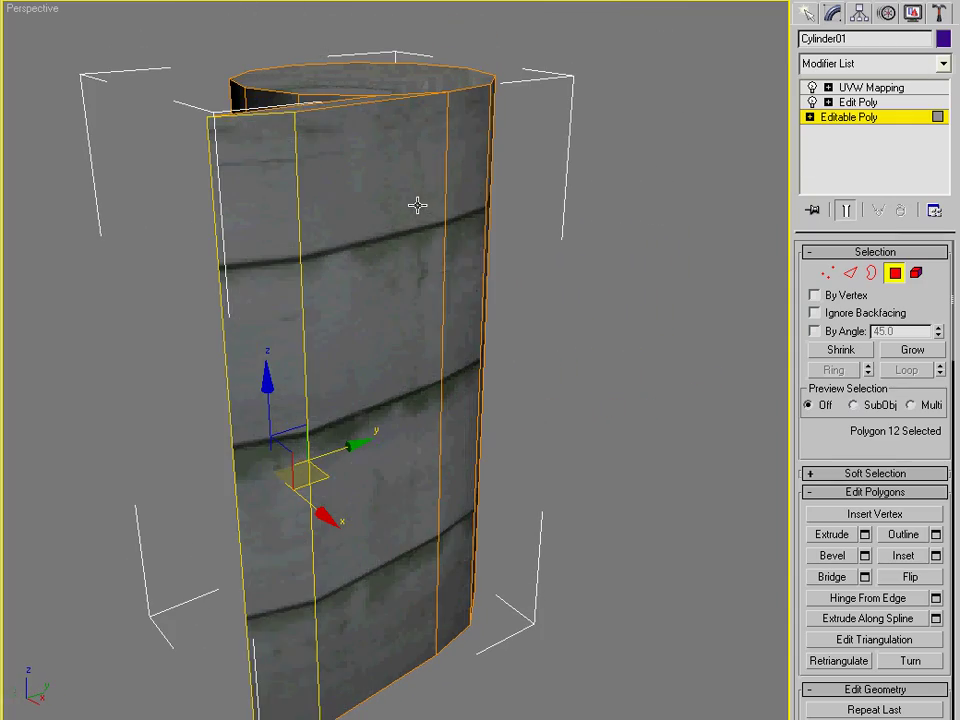
pyautogui.keyDown('alt'); pyautogui.moveTo(414, 204); pyautogui.dragTo(538, 270, button='middle'); pyautogui.keyUp('alt')
# Step: Start connecting the cylinder's vertical edges using 3 segments
pyautogui.press('2')
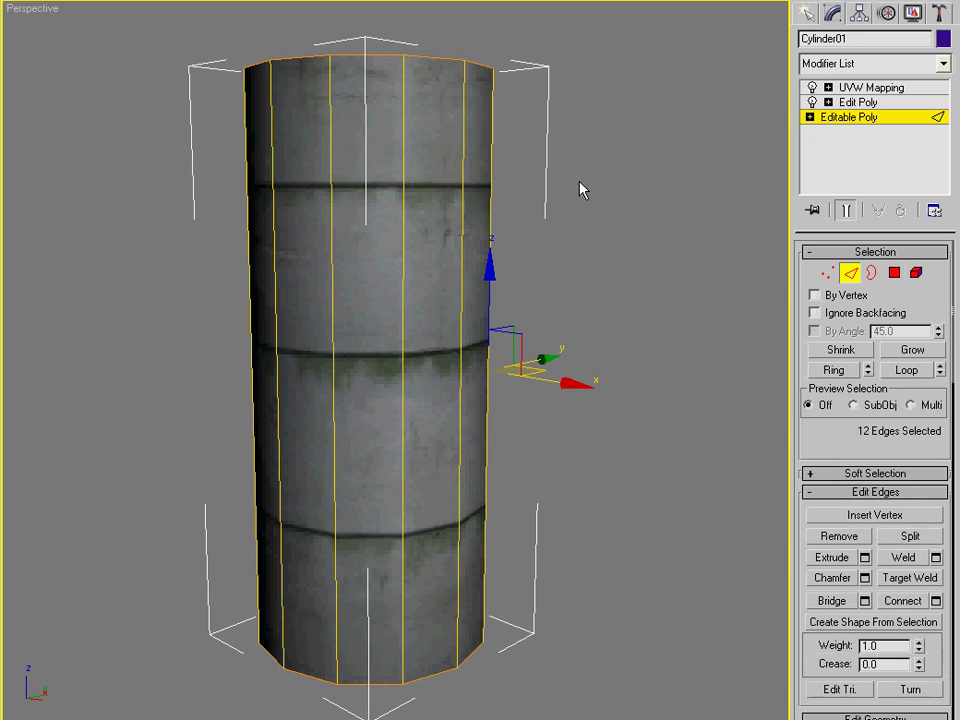
pyautogui.click(936, 600)
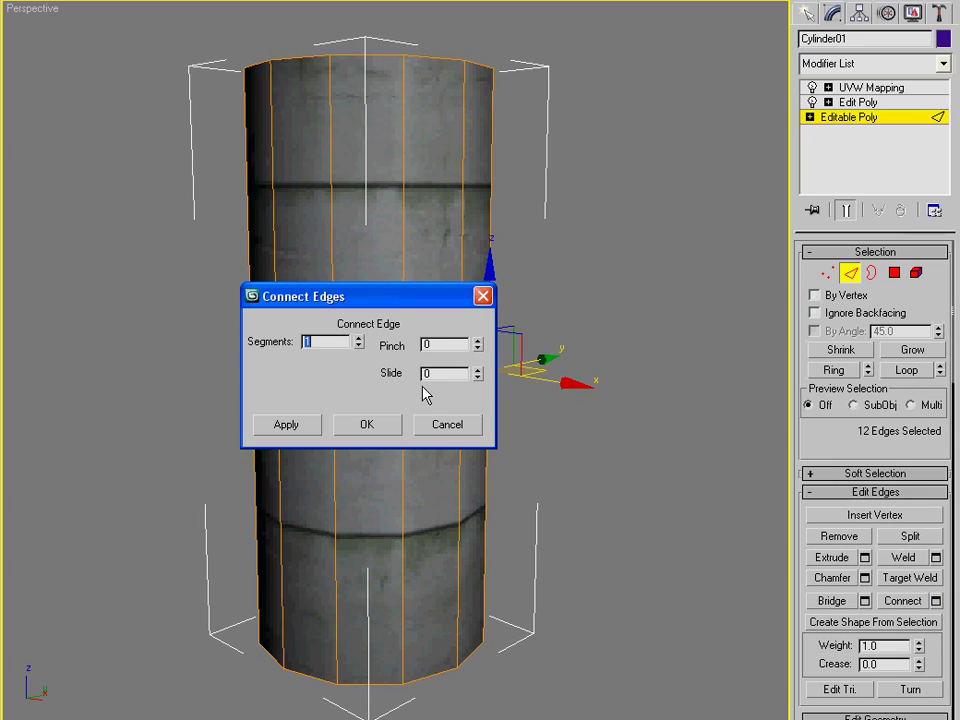
pyautogui.moveTo(365, 310); pyautogui.dragTo(588, 339)
pyautogui.click(582, 366)
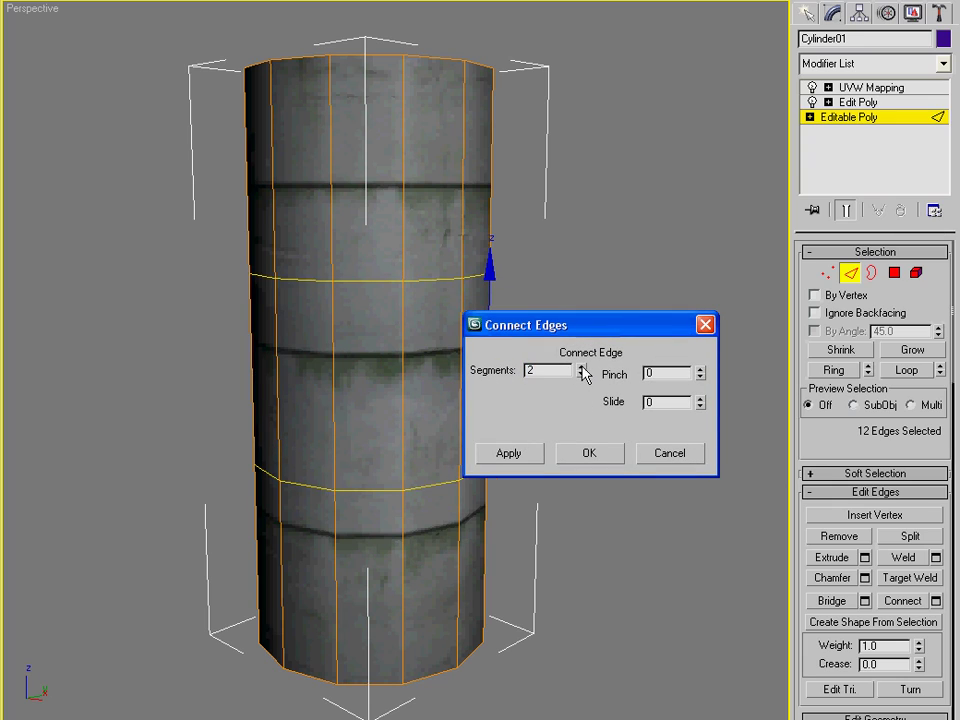
pyautogui.click(582, 366)
pyautogui.keyDown('alt'); pyautogui.moveTo(347, 394); pyautogui.dragTo(351, 392, button='middle'); pyautogui.keyUp('alt')
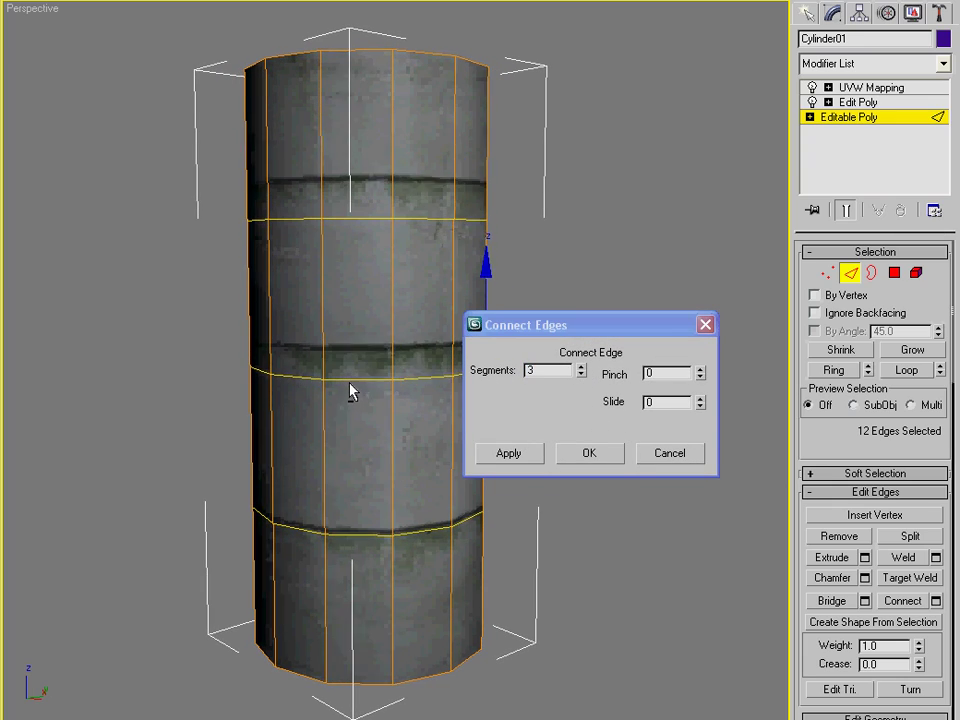
# Step: Set the edge connection's pinch to 7 and slide to 23, and apply it
pyautogui.moveTo(704, 405); pyautogui.dragTo(703, 362)
pyautogui.click(701, 370)
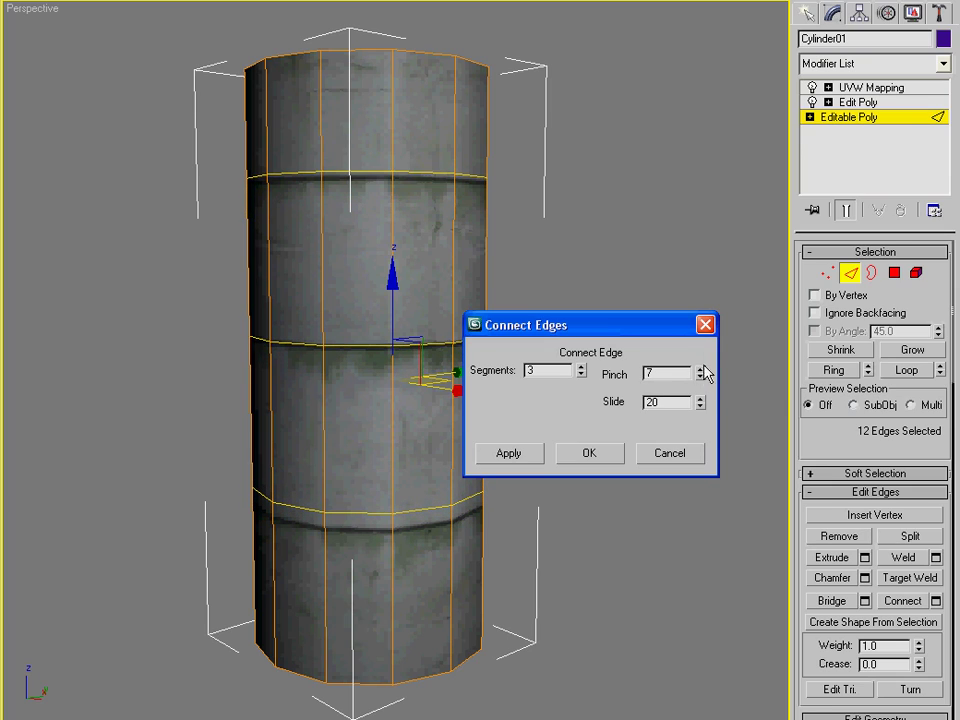
pyautogui.click(702, 405)
pyautogui.moveTo(706, 412); pyautogui.dragTo(705, 413)
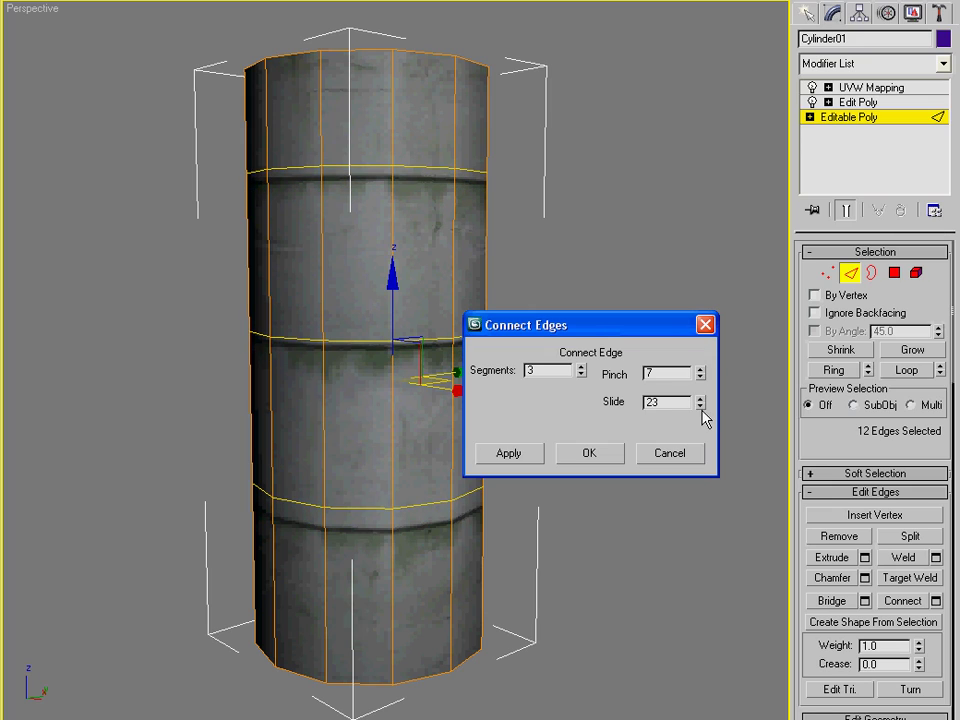
pyautogui.click(590, 453)
# Step: Move each of the three new horizontal vertex rings down onto its nearest dark seam in the concrete texture
pyautogui.press('1')
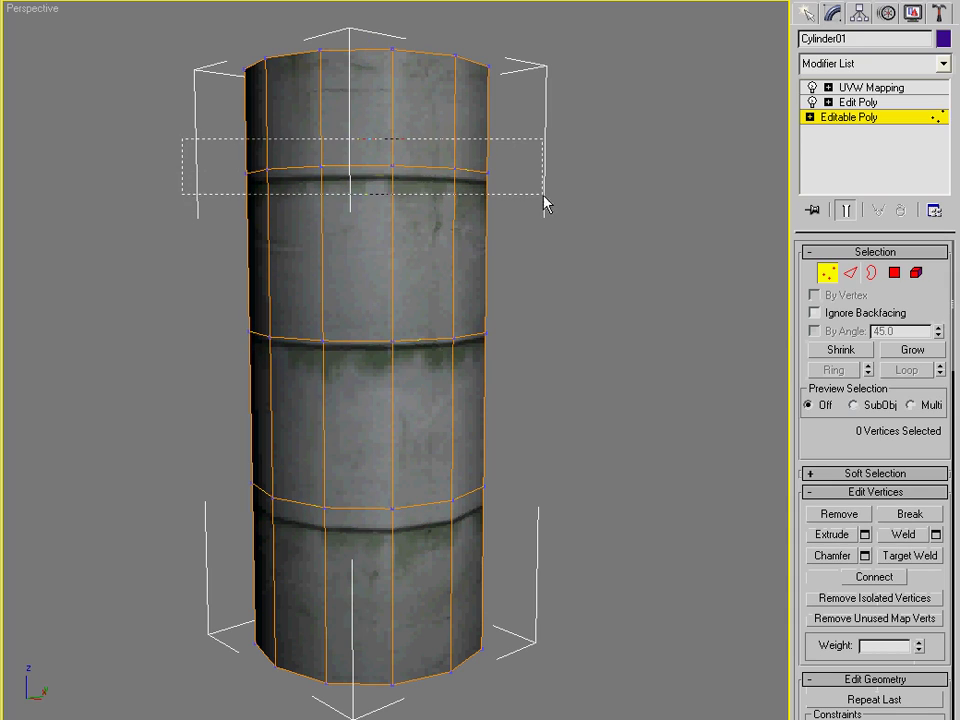
pyautogui.moveTo(544, 198); pyautogui.dragTo(543, 196)
pyautogui.moveTo(368, 122); pyautogui.dragTo(364, 127)
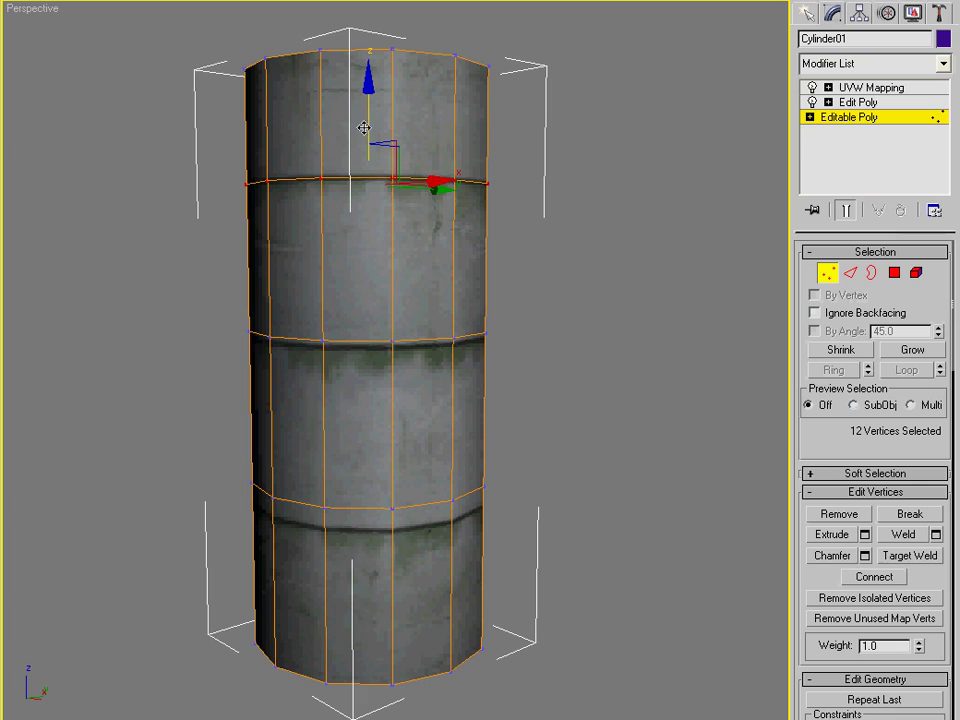
pyautogui.moveTo(557, 366); pyautogui.dragTo(556, 364)
pyautogui.moveTo(369, 259); pyautogui.dragTo(368, 262)
pyautogui.moveTo(378, 460); pyautogui.dragTo(380, 500)
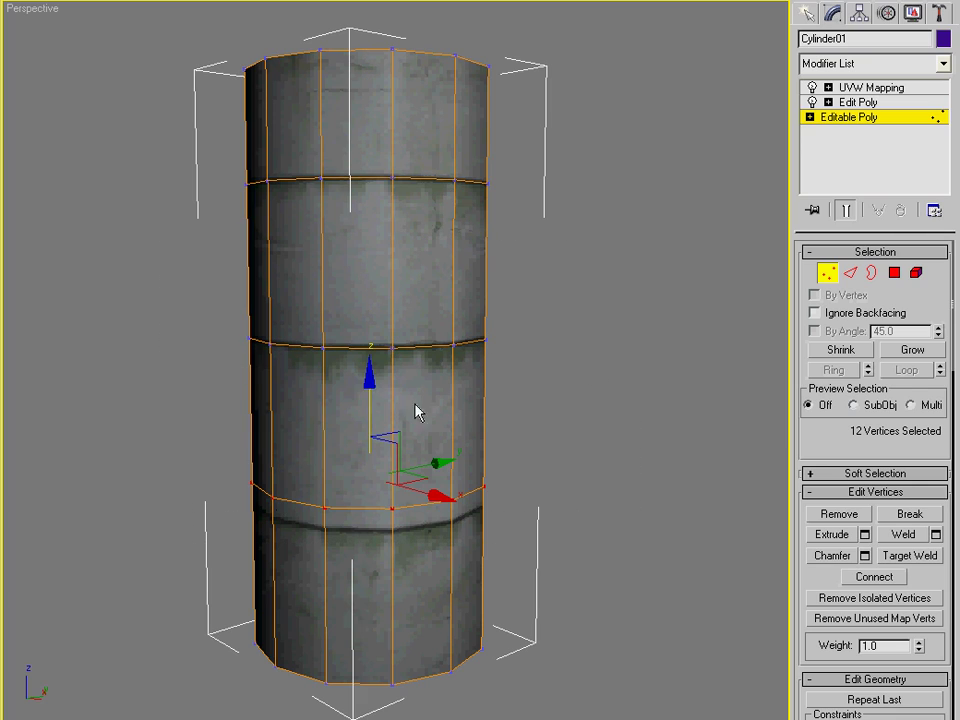
pyautogui.moveTo(370, 391); pyautogui.dragTo(369, 416)
# Step: Extrude the three horizontal seam edge loops inward with a height of -2 and a base width of 0.9
pyautogui.keyDown('alt'); pyautogui.moveTo(510, 380); pyautogui.dragTo(547, 370, button='middle'); pyautogui.keyUp('alt')
pyautogui.press('2')
pyautogui.keyDown('alt'); pyautogui.moveTo(352, 352); pyautogui.dragTo(370, 352, button='middle'); pyautogui.keyUp('alt')
pyautogui.scroll(4, 435, 364)
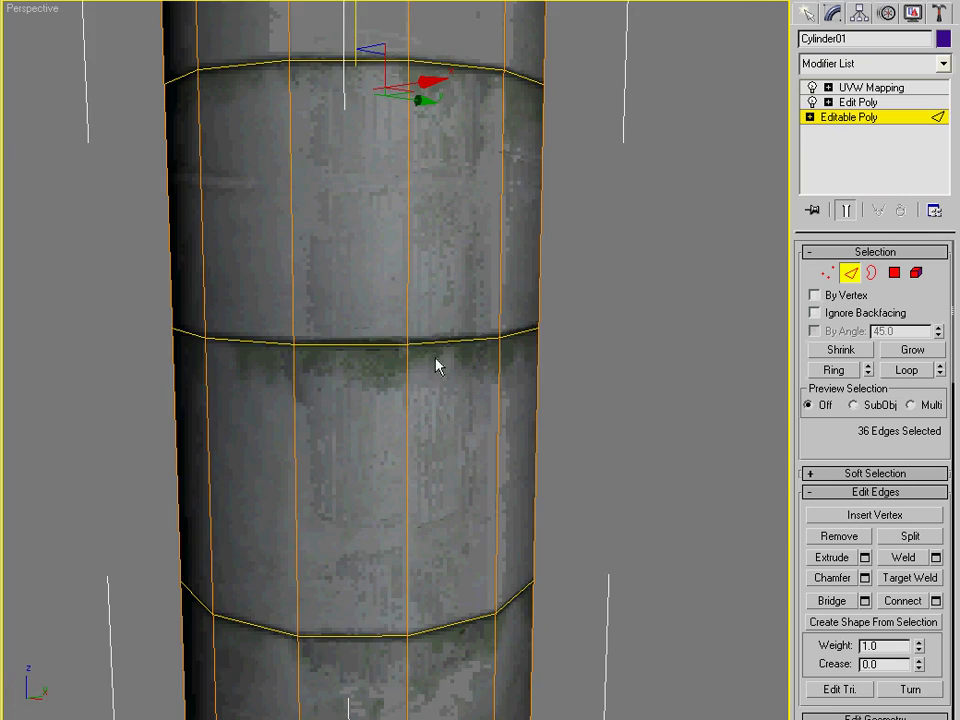
pyautogui.moveTo(435, 364); pyautogui.dragTo(424, 395, button='middle')
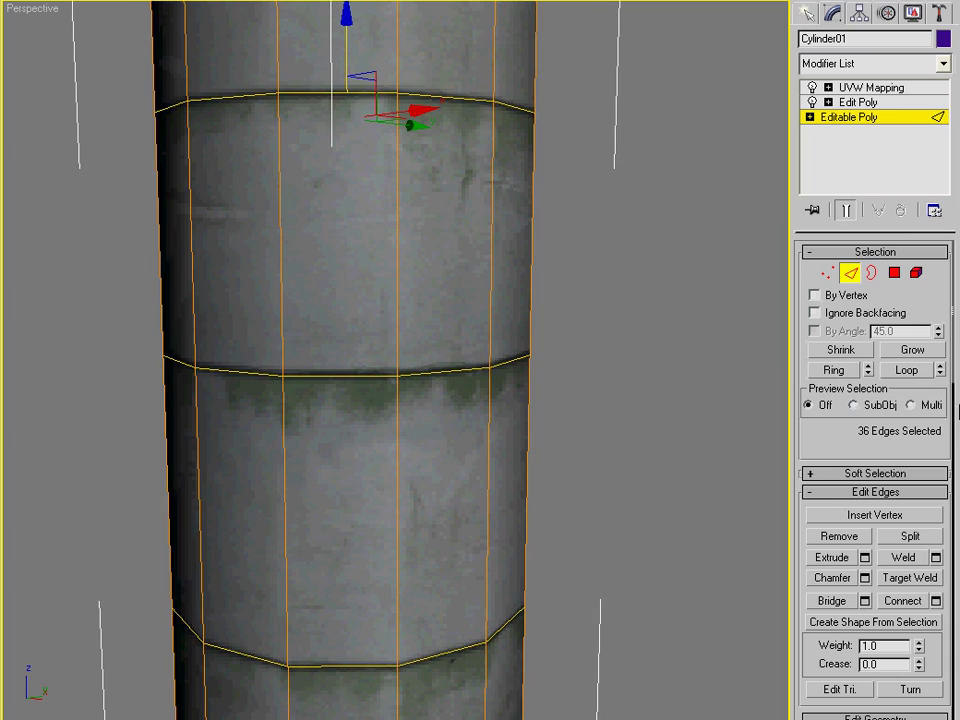
pyautogui.click(865, 558)
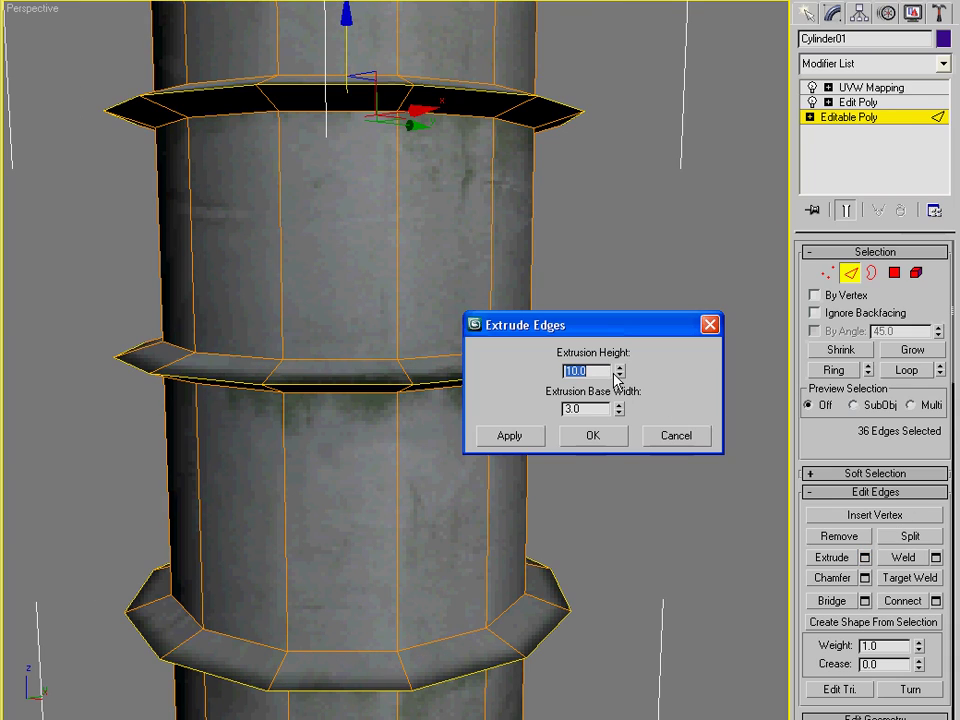
pyautogui.write('-2')
pyautogui.press('Tab')
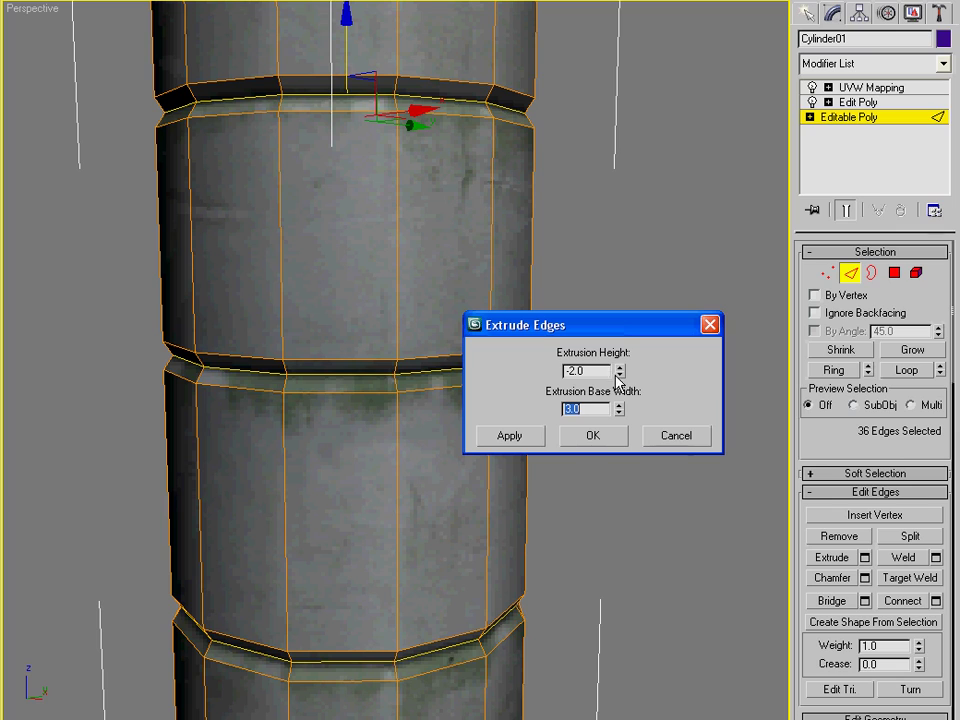
pyautogui.moveTo(619, 409); pyautogui.dragTo(634, 474)
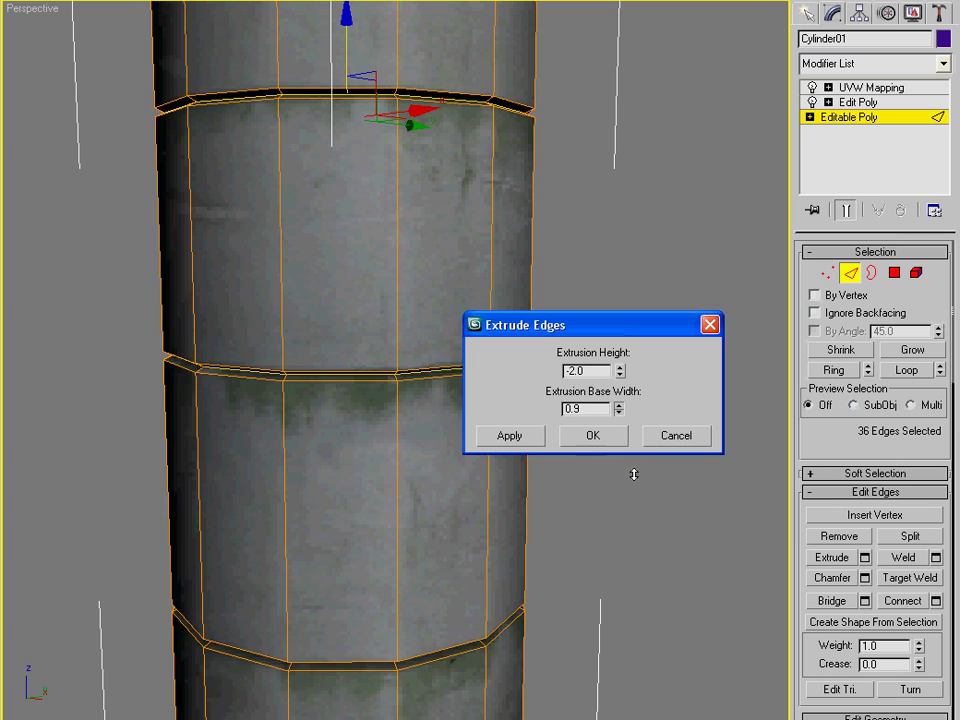
pyautogui.click(592, 436)
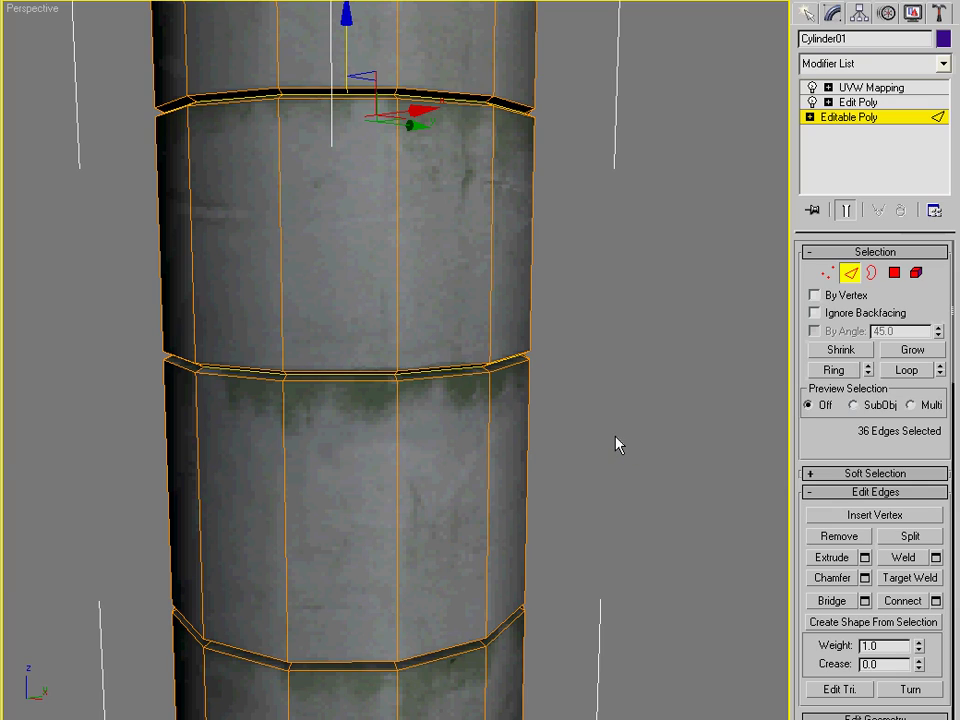
# Step: Select the complete upper and lower rim edge loops of all three seam grooves
pyautogui.click(318, 96)
pyautogui.keyDown('ctrl'); pyautogui.click(317, 99); pyautogui.keyUp('ctrl')
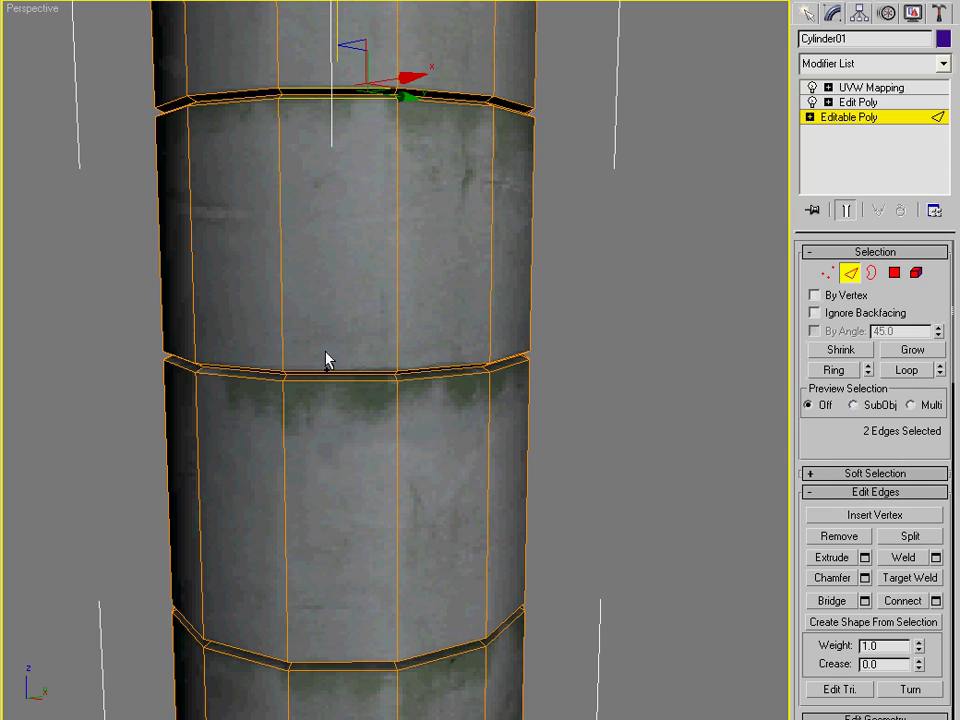
pyautogui.keyDown('alt'); pyautogui.moveTo(322, 392); pyautogui.dragTo(476, 514, button='middle'); pyautogui.keyUp('alt')
pyautogui.keyDown('ctrl'); pyautogui.click(351, 378); pyautogui.keyUp('ctrl')
pyautogui.keyDown('ctrl'); pyautogui.click(360, 398); pyautogui.keyUp('ctrl')
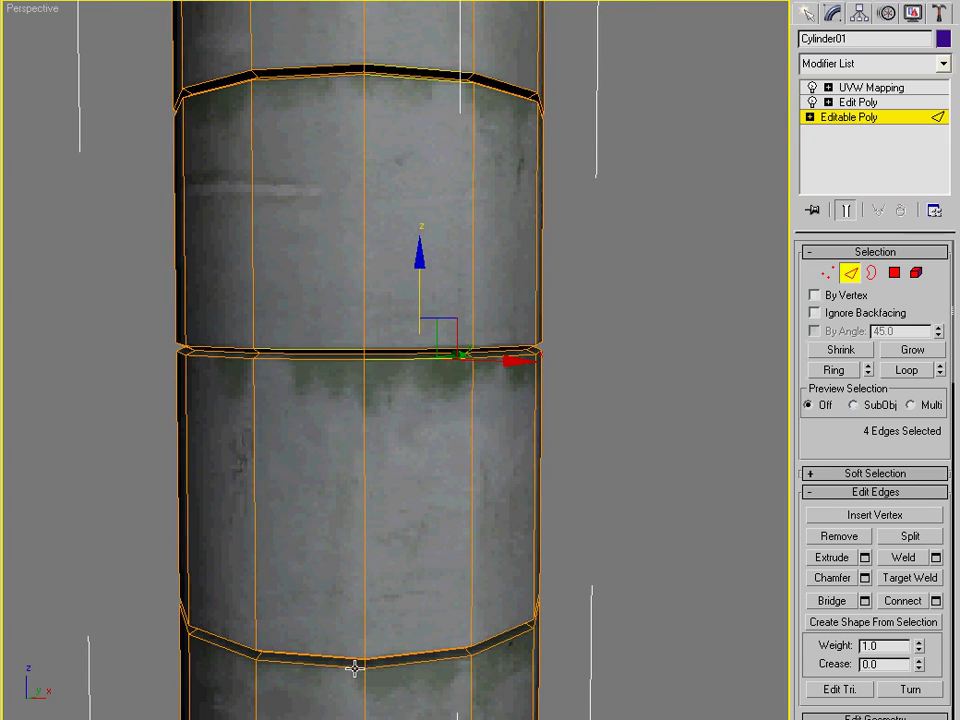
pyautogui.keyDown('ctrl'); pyautogui.click(328, 655); pyautogui.keyUp('ctrl')
pyautogui.keyDown('ctrl'); pyautogui.click(318, 652); pyautogui.keyUp('ctrl')
pyautogui.keyDown('alt'); pyautogui.moveTo(336, 649); pyautogui.dragTo(446, 596, button='middle'); pyautogui.keyUp('alt')
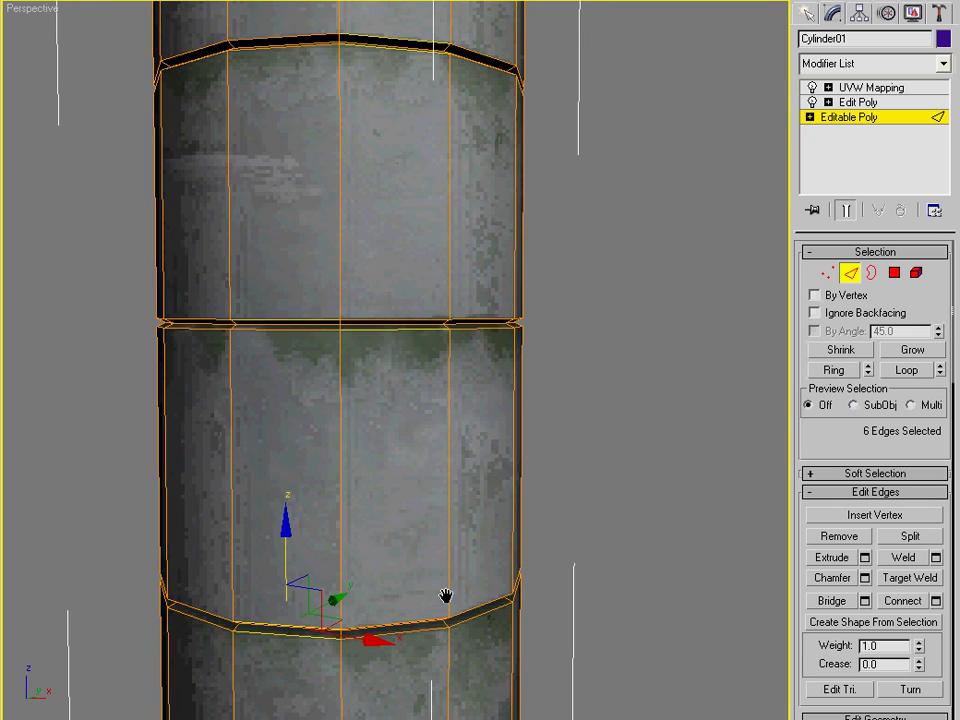
pyautogui.click(910, 375)
pyautogui.keyDown('alt'); pyautogui.moveTo(430, 440); pyautogui.dragTo(408, 460, button='middle'); pyautogui.keyUp('alt')
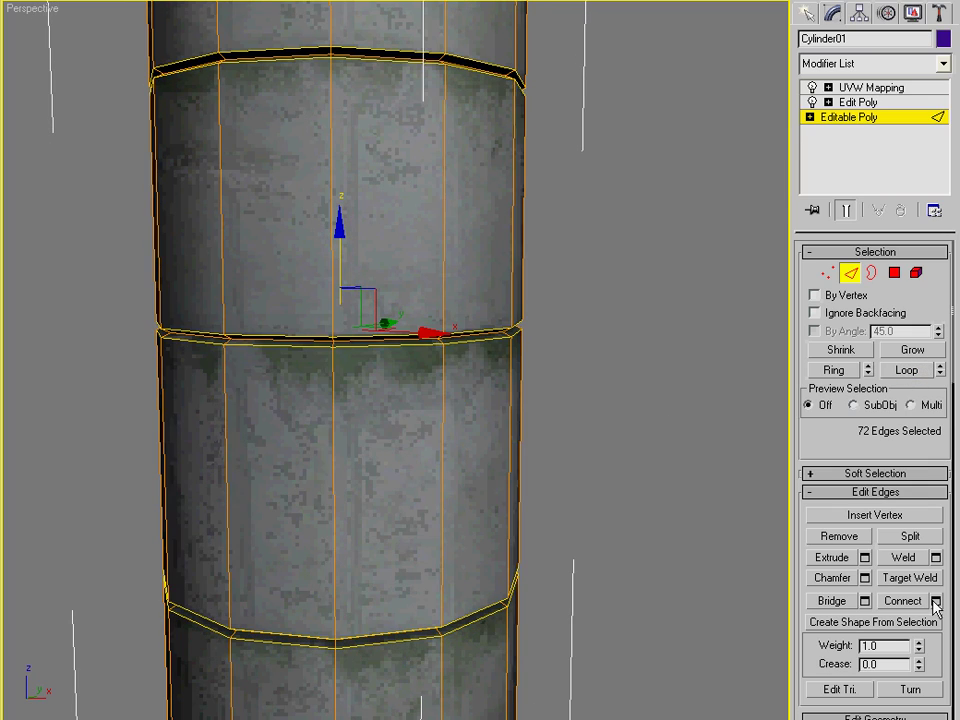
# Step: Chamfer the selected groove rim edges by 0.48 with 2 segments
pyautogui.click(865, 578)
pyautogui.click(631, 366)
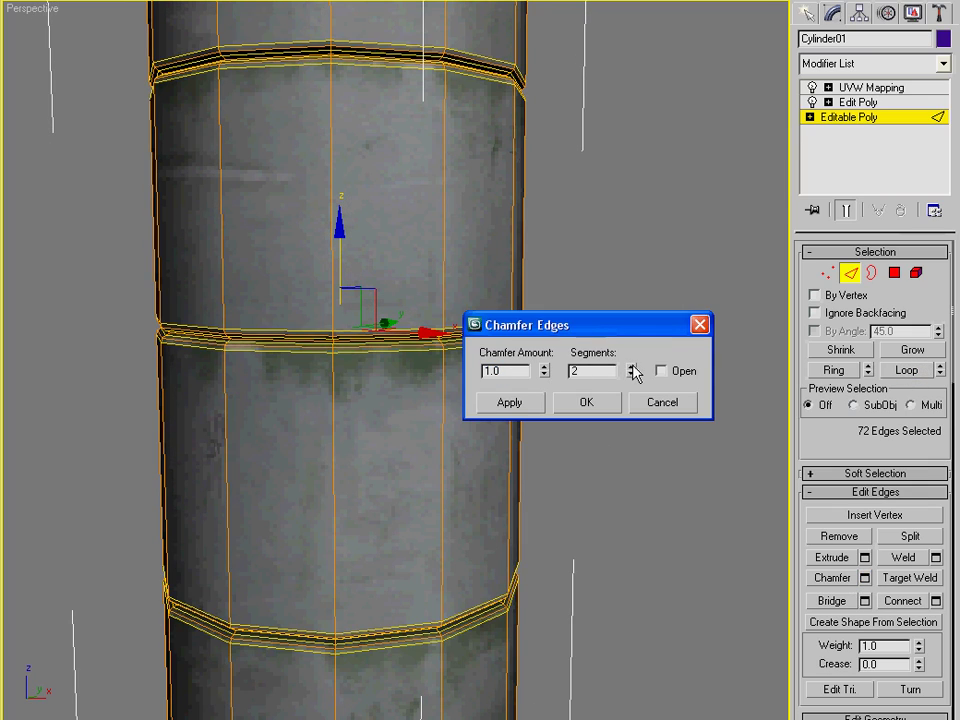
pyautogui.moveTo(546, 372); pyautogui.dragTo(543, 415)
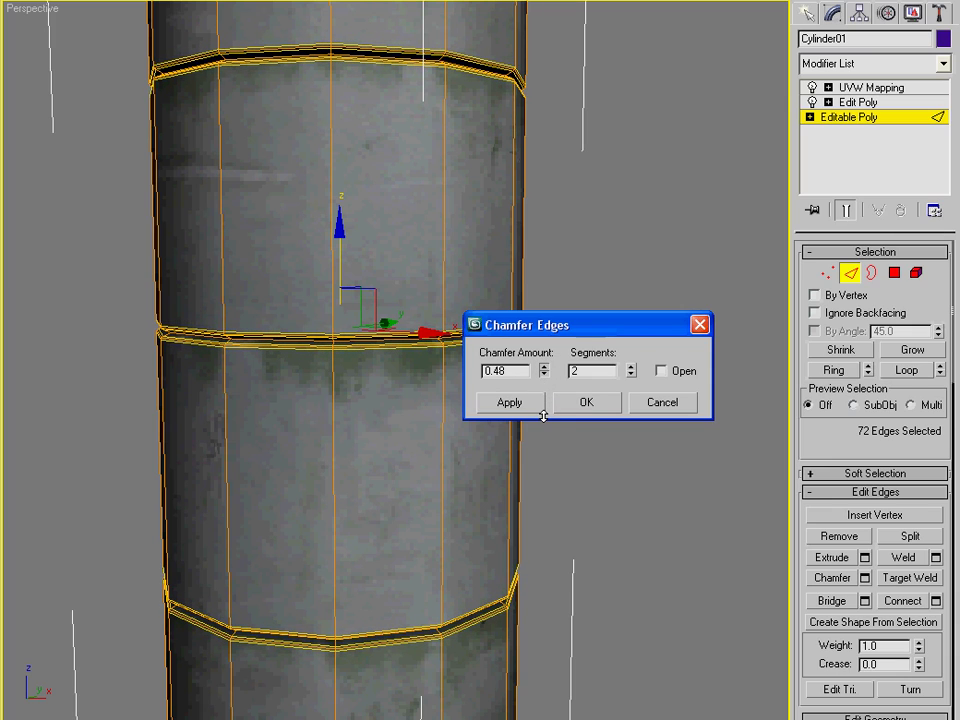
pyautogui.click(608, 405)
# Step: Finish editing the edges, deselect the cylinder and turn off the edged-faces display to inspect the grooves
pyautogui.click(846, 272)
pyautogui.scroll(-4, 520, 353)
pyautogui.moveTo(520, 353)
pyautogui.keyDown('alt'); pyautogui.mouseDown(button='middle')
pyautogui.moveTo(509, 374)
pyautogui.moveTo(495, 375)
pyautogui.moveTo(516, 373)
pyautogui.mouseUp(button='middle'); pyautogui.keyUp('alt')
pyautogui.click(763, 81)
pyautogui.press('F4')
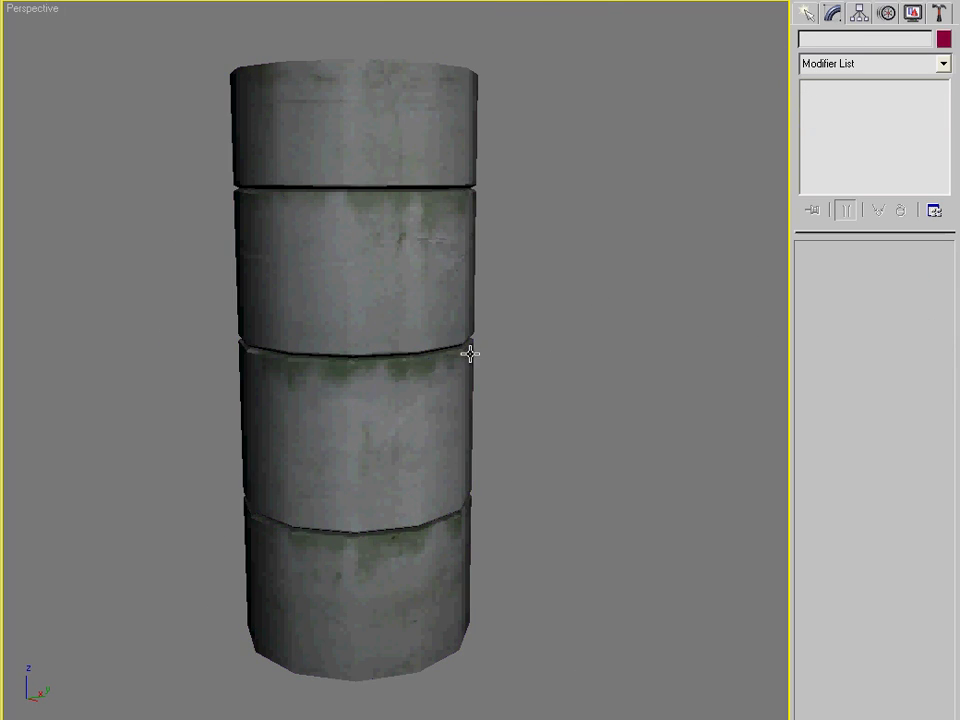
pyautogui.scroll(3, 452, 354)
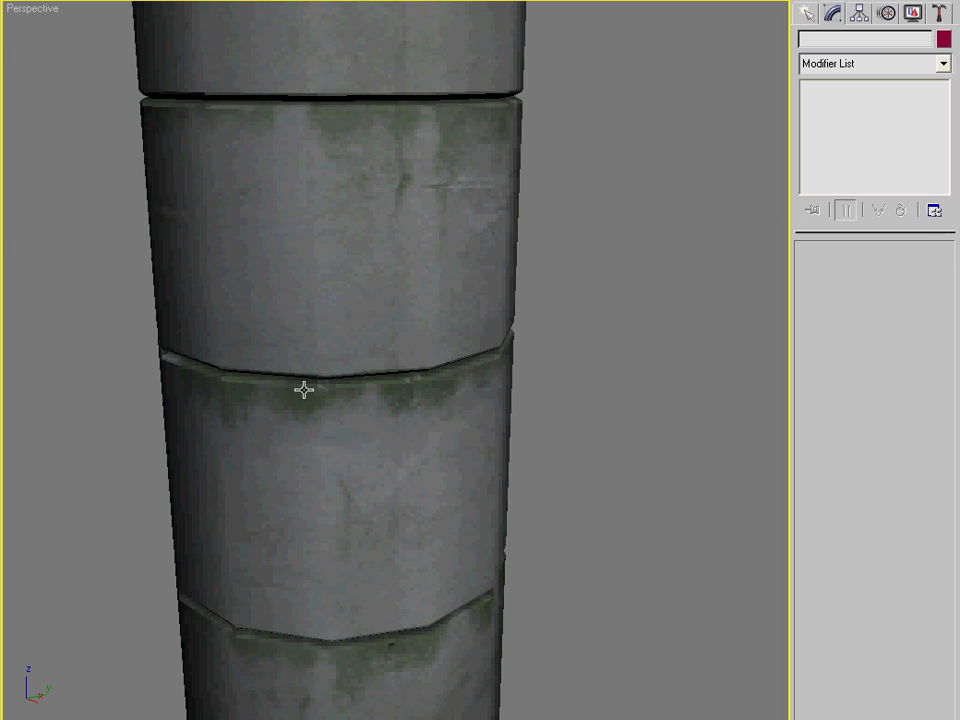
pyautogui.keyDown('alt'); pyautogui.moveTo(388, 461); pyautogui.dragTo(422, 285, button='middle'); pyautogui.keyUp('alt')
# Step: Add a Smooth modifier on top of the cylinder's stack with Auto Smooth enabled and a threshold of 34.3
pyautogui.click(422, 285)
pyautogui.click(950, 63)
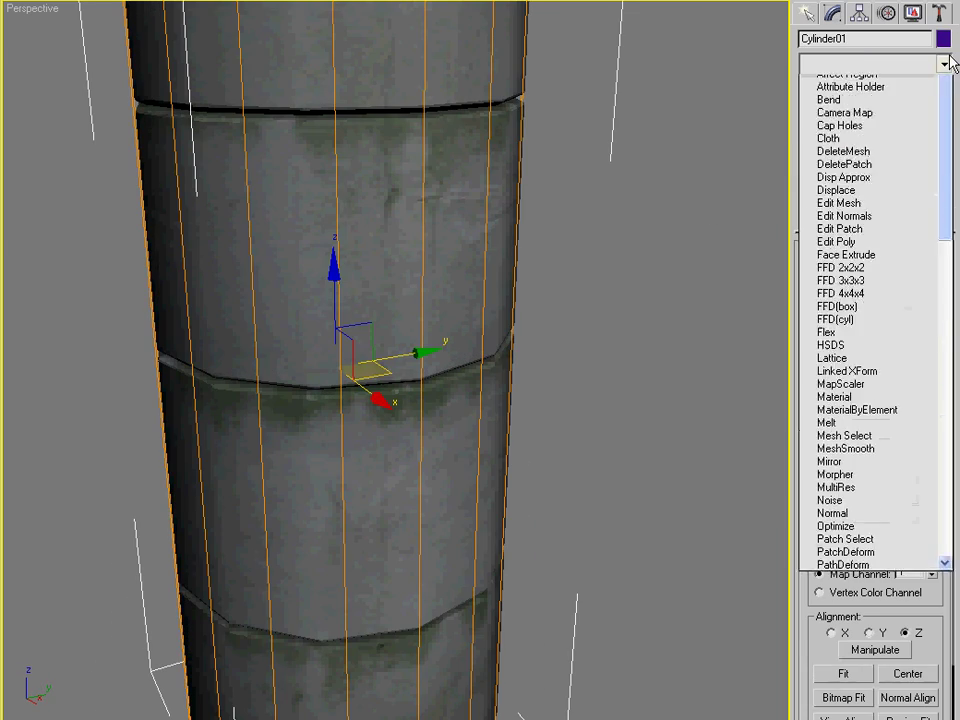
pyautogui.moveTo(951, 176); pyautogui.dragTo(951, 574)
pyautogui.click(850, 493)
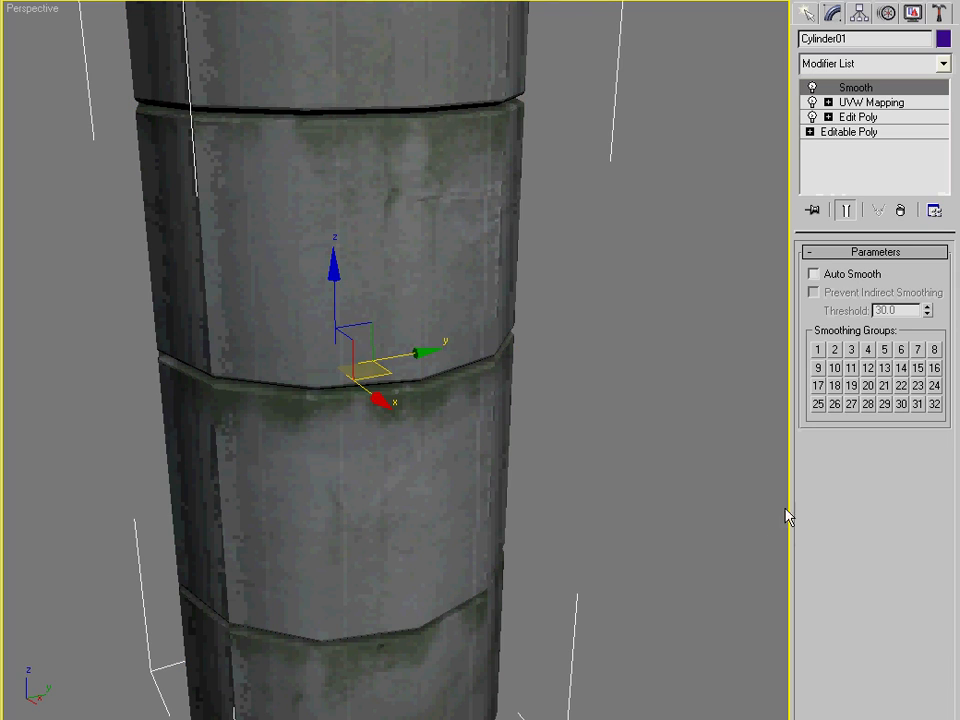
pyautogui.click(834, 274)
pyautogui.keyDown('alt'); pyautogui.moveTo(426, 355); pyautogui.dragTo(459, 328, button='middle'); pyautogui.keyUp('alt')
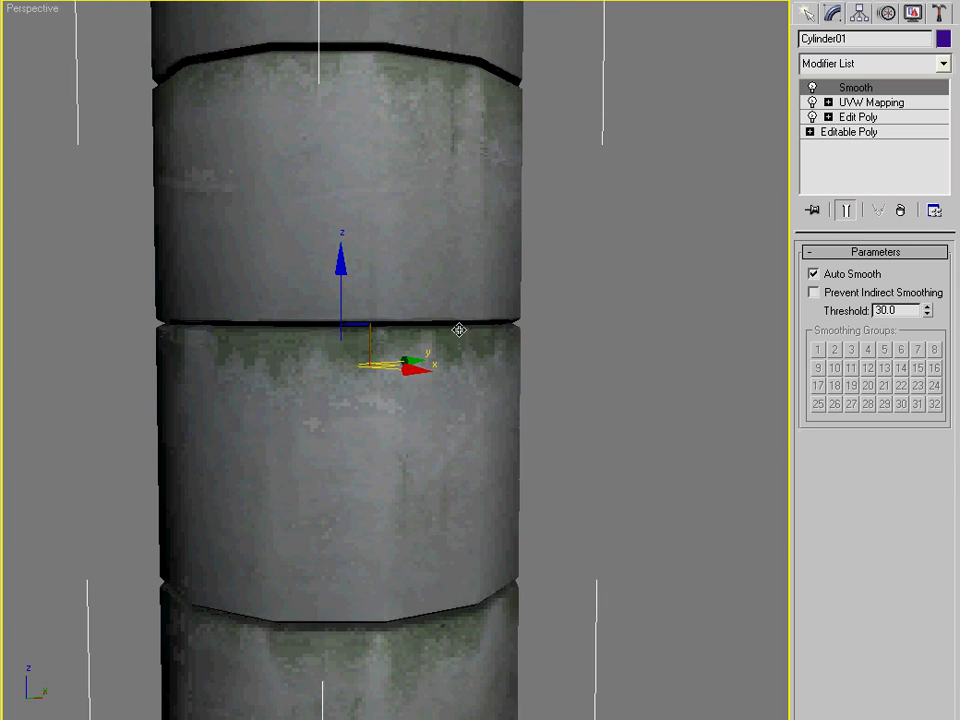
pyautogui.scroll(-3, 556, 293)
pyautogui.moveTo(930, 316); pyautogui.dragTo(868, 274)
pyautogui.keyDown('alt'); pyautogui.moveTo(556, 377); pyautogui.dragTo(441, 500, button='middle'); pyautogui.keyUp('alt')
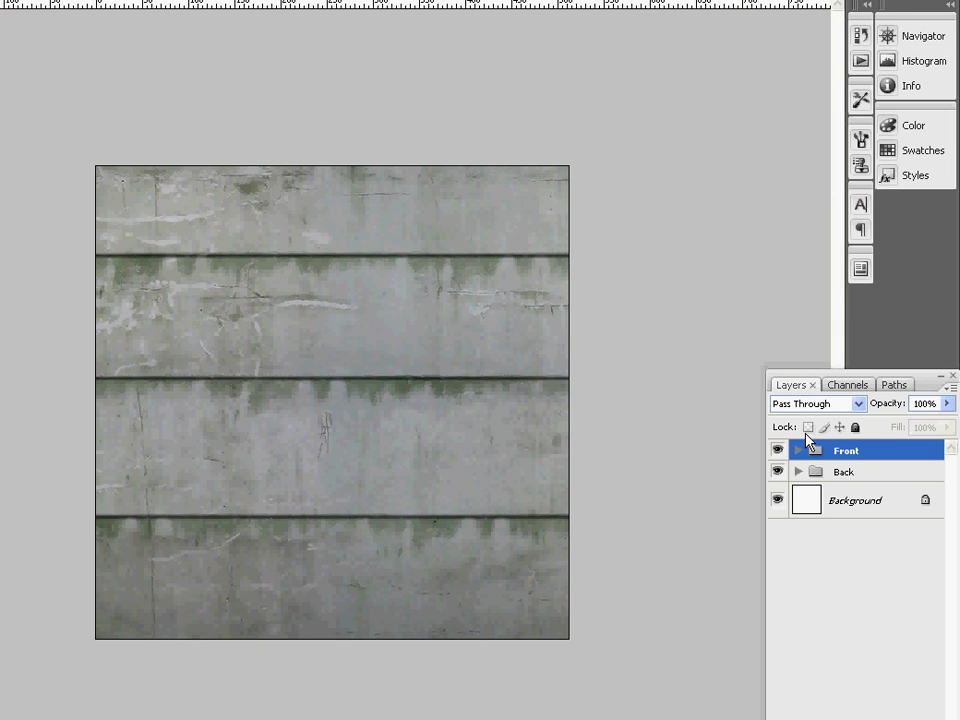
# Step: In Photoshop, expand the Front group of the concrete texture and show Layer 3 containing the window
pyautogui.click(797, 452)
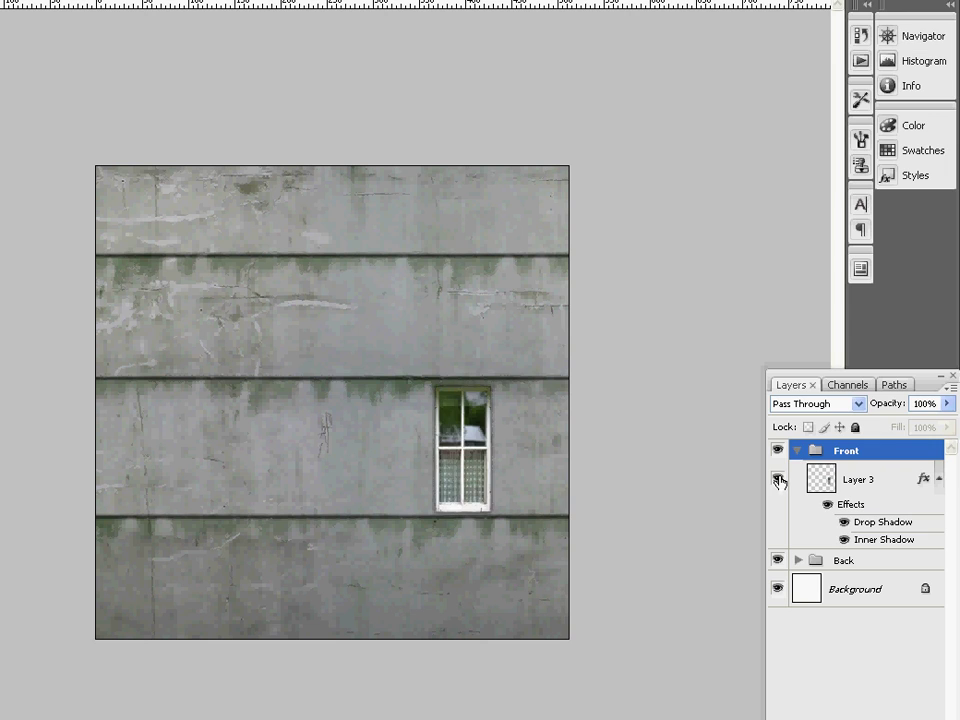
pyautogui.click(445, 388)
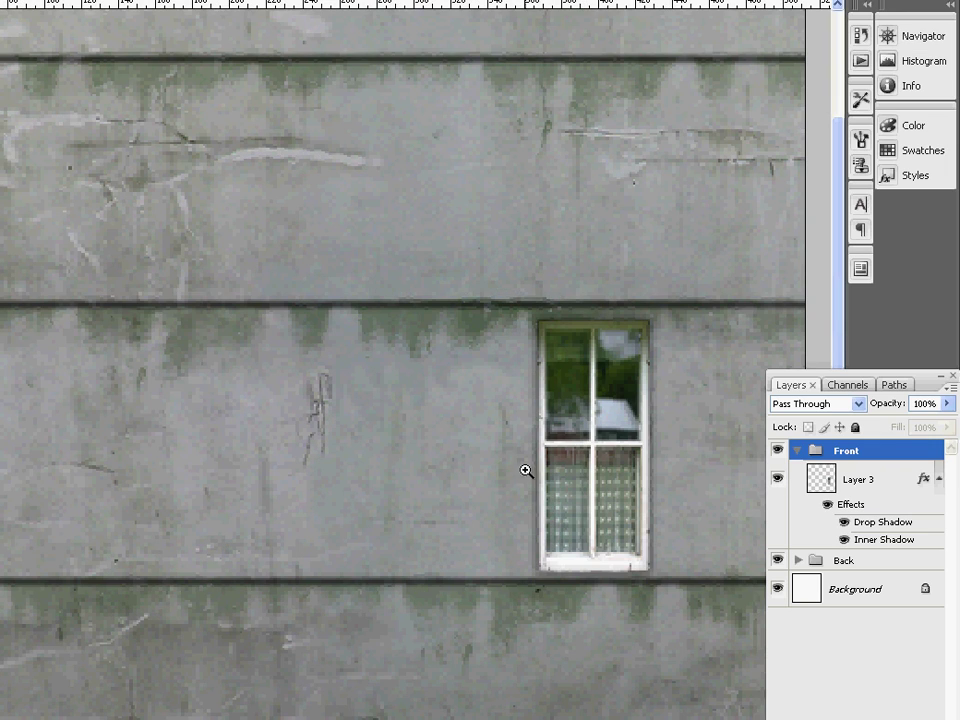
pyautogui.keyDown('alt'); pyautogui.click(497, 437); pyautogui.keyUp('alt')
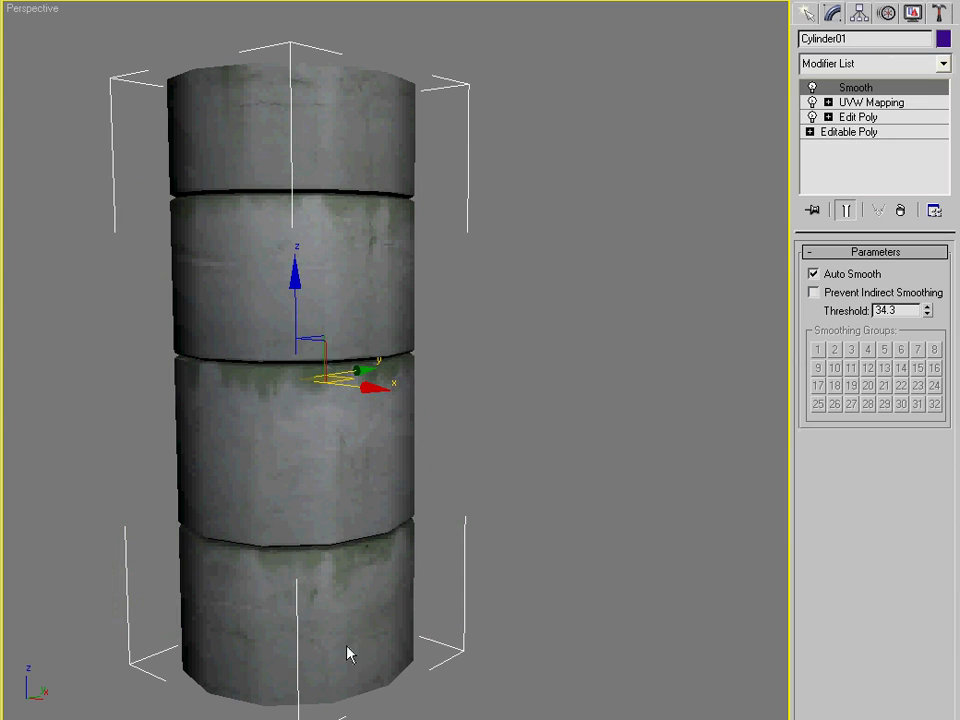
# Step: Switch back to 3ds Max and reload the BackgroundDiffuse.psd bitmap in the Material Editor to put the window on the cylinder
pyautogui.keyDown('alt'); pyautogui.moveTo(311, 343); pyautogui.dragTo(380, 353, button='middle'); pyautogui.keyUp('alt')
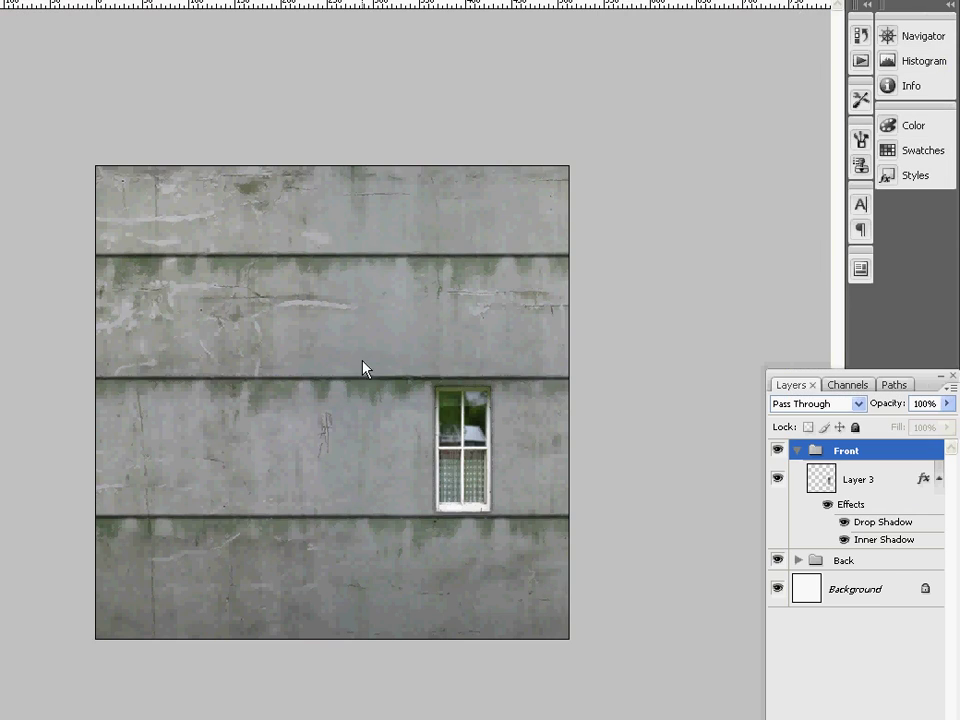
pyautogui.hotkey('alt', 'Tab')
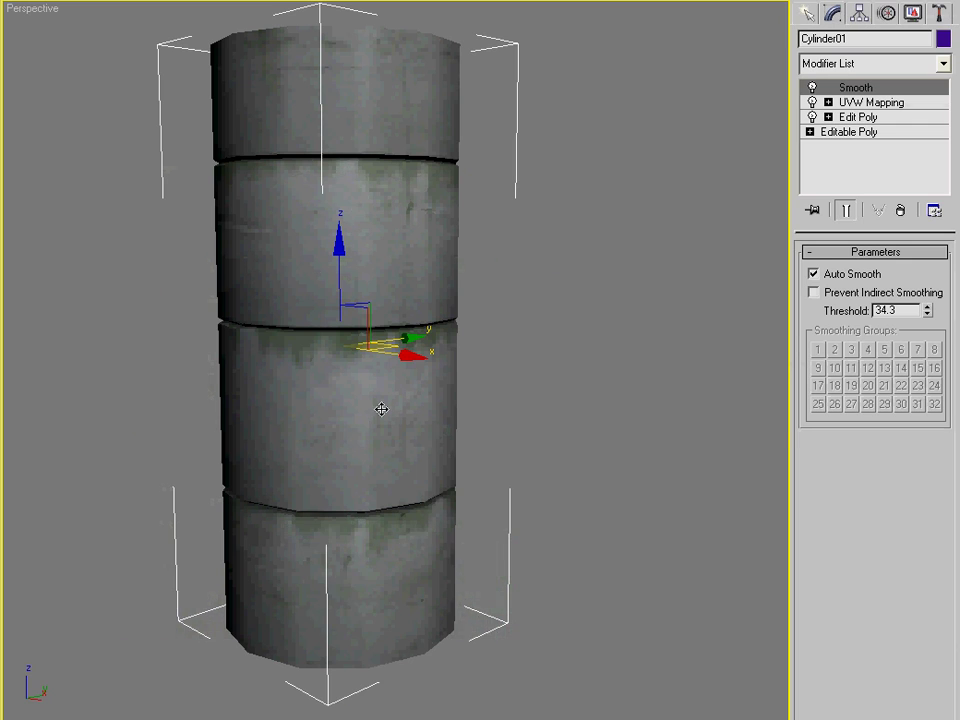
pyautogui.keyDown('alt'); pyautogui.moveTo(381, 407); pyautogui.dragTo(440, 400, button='middle'); pyautogui.keyUp('alt')
pyautogui.press('m')
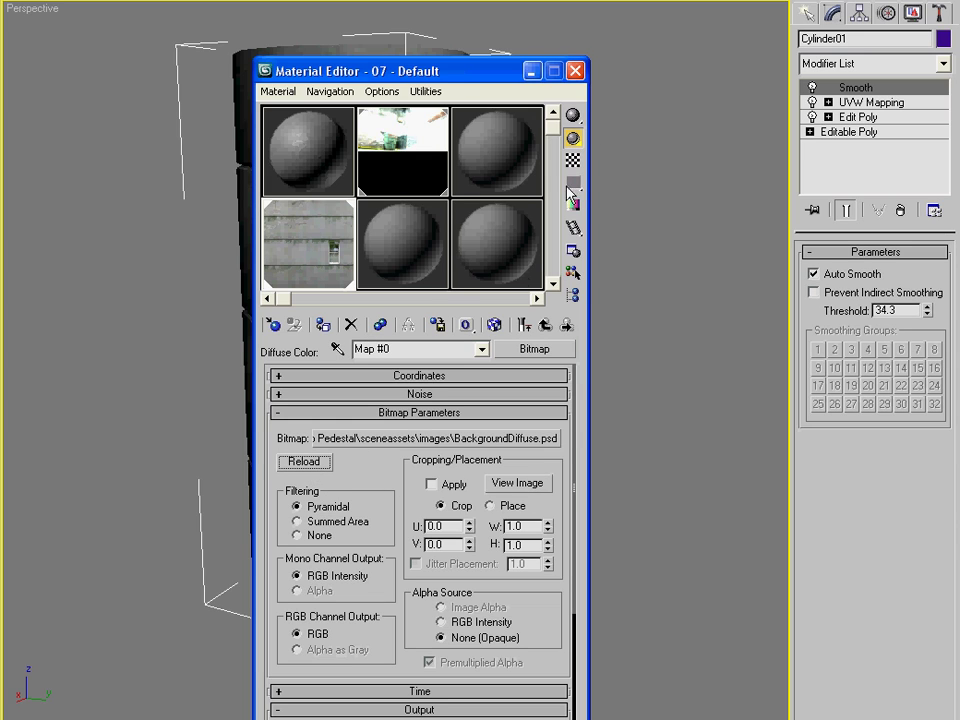
pyautogui.click(580, 72)
pyautogui.keyDown('alt'); pyautogui.moveTo(519, 178); pyautogui.dragTo(546, 221, button='middle'); pyautogui.keyUp('alt')
pyautogui.scroll(5, 519, 349)
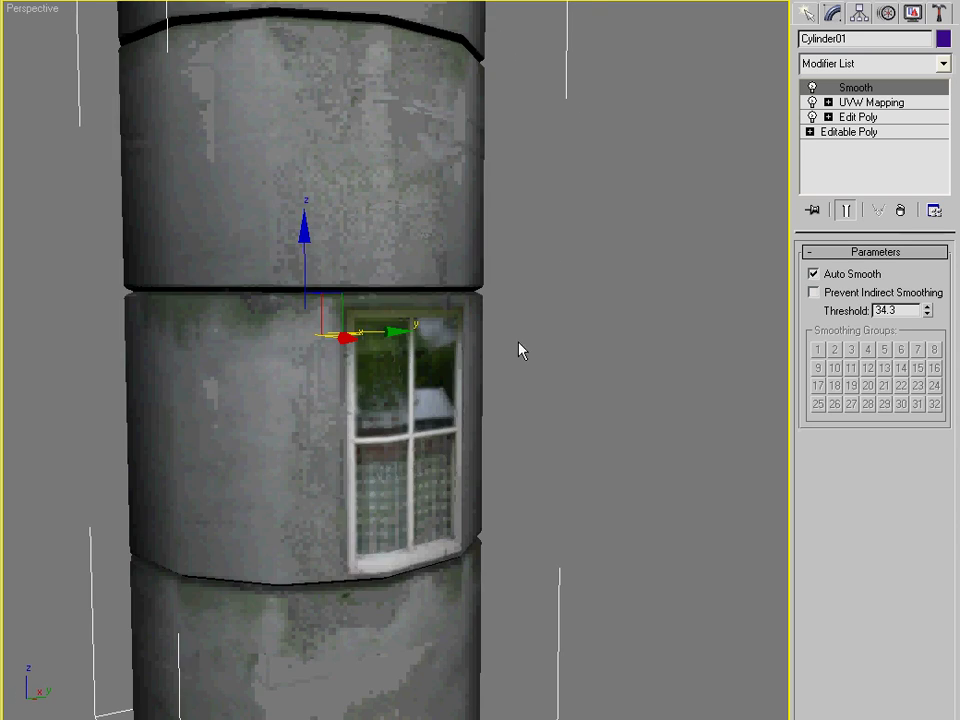
# Step: Return to the base Editable Poly with the full stack's end result shown and the mesh edges displayed
pyautogui.keyDown('alt'); pyautogui.moveTo(555, 341); pyautogui.dragTo(394, 231, button='middle'); pyautogui.keyUp('alt')
pyautogui.click(850, 131)
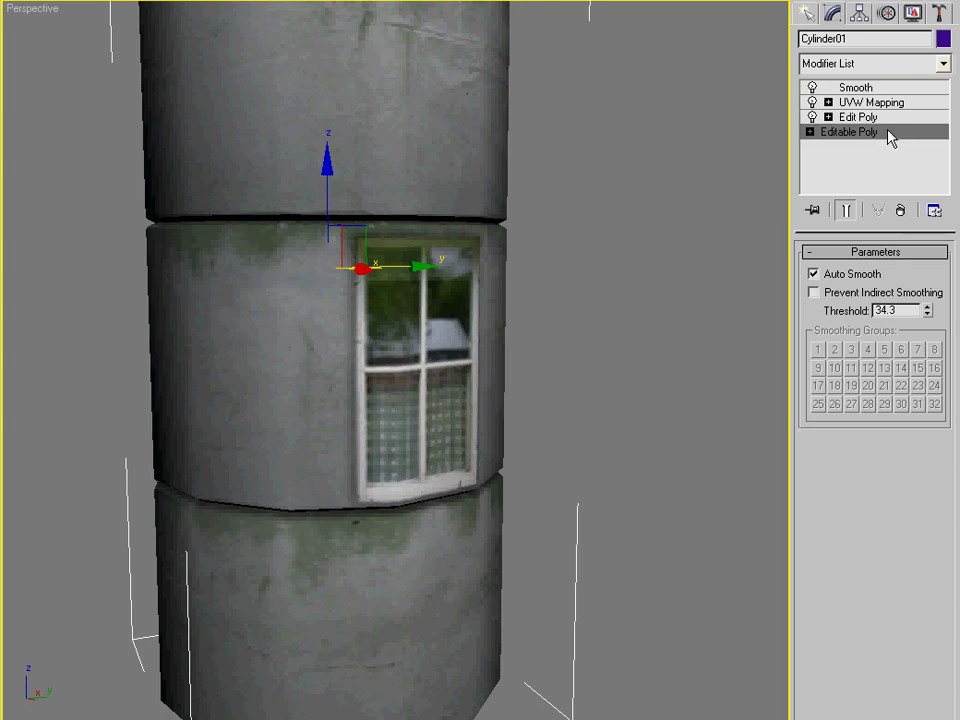
pyautogui.click(845, 211)
pyautogui.click(845, 211)
pyautogui.click(845, 211)
pyautogui.keyDown('alt'); pyautogui.moveTo(671, 223); pyautogui.dragTo(624, 298, button='middle'); pyautogui.keyUp('alt')
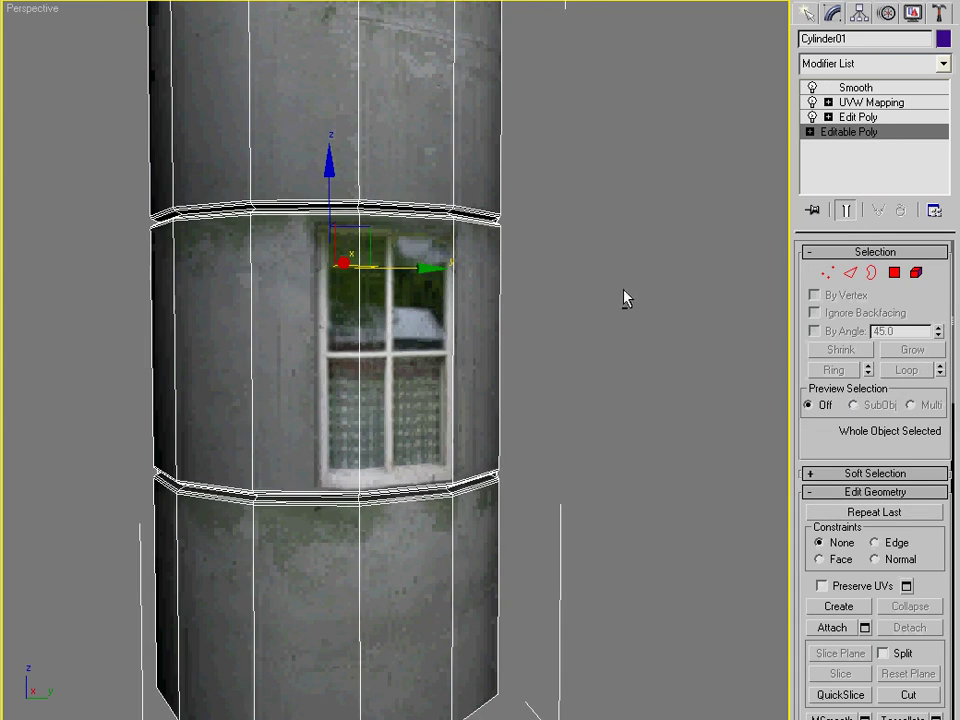
# Step: Cut new edges into the cylinder along the painted window's upper edge and down its left side to the seam below
pyautogui.keyDown('alt'); pyautogui.moveTo(490, 273); pyautogui.dragTo(452, 298, button='middle'); pyautogui.keyUp('alt')
pyautogui.press('2')
pyautogui.scroll(5, 429, 274)
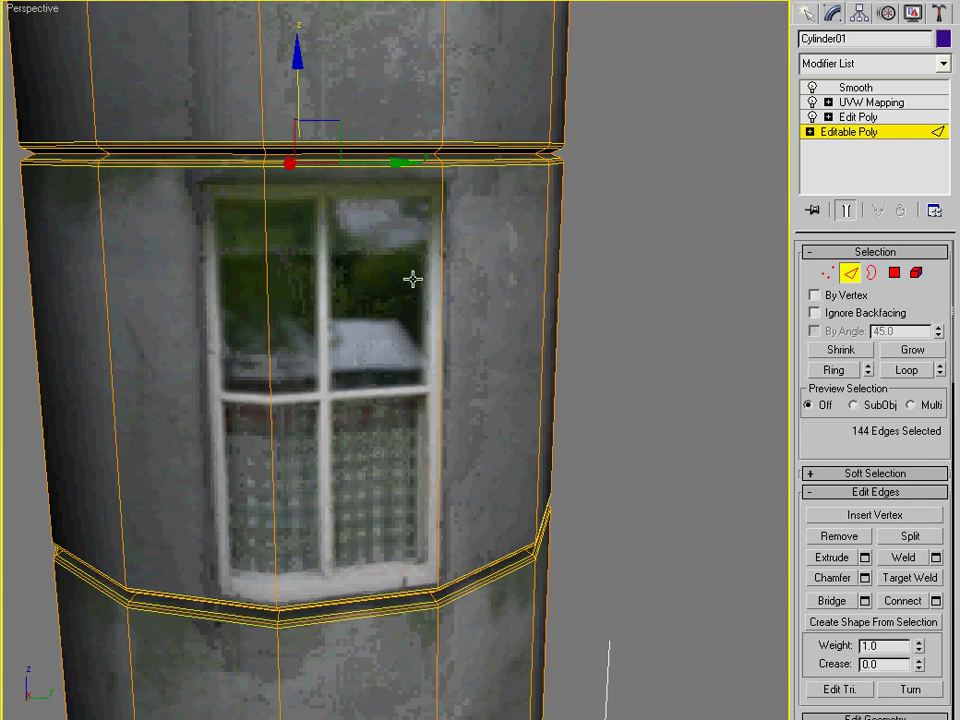
pyautogui.hotkey('alt', 'c')
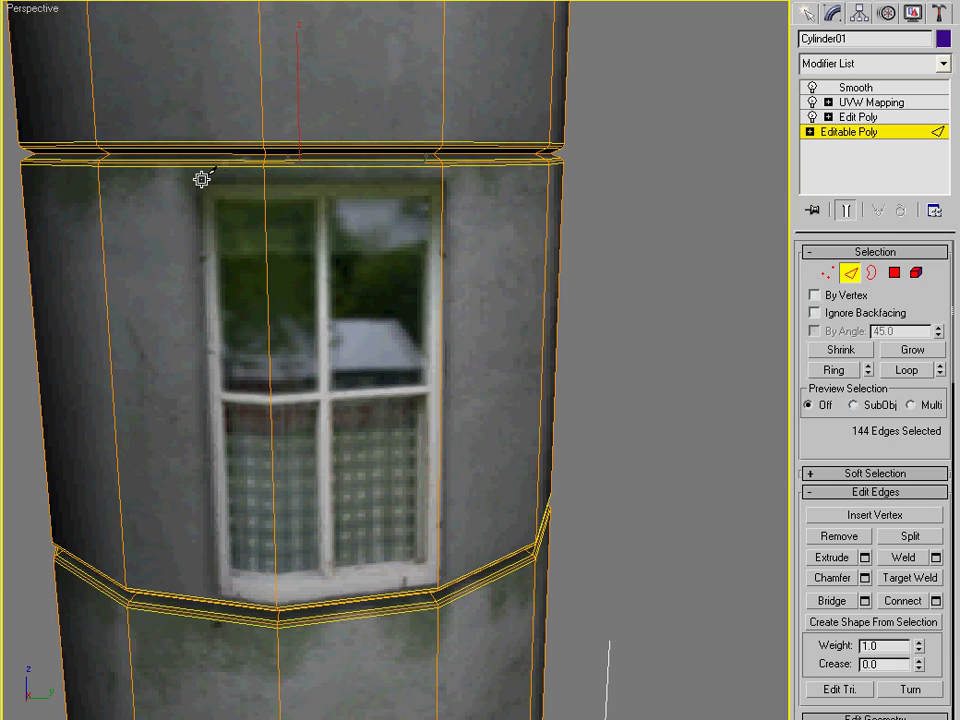
pyautogui.click(198, 180)
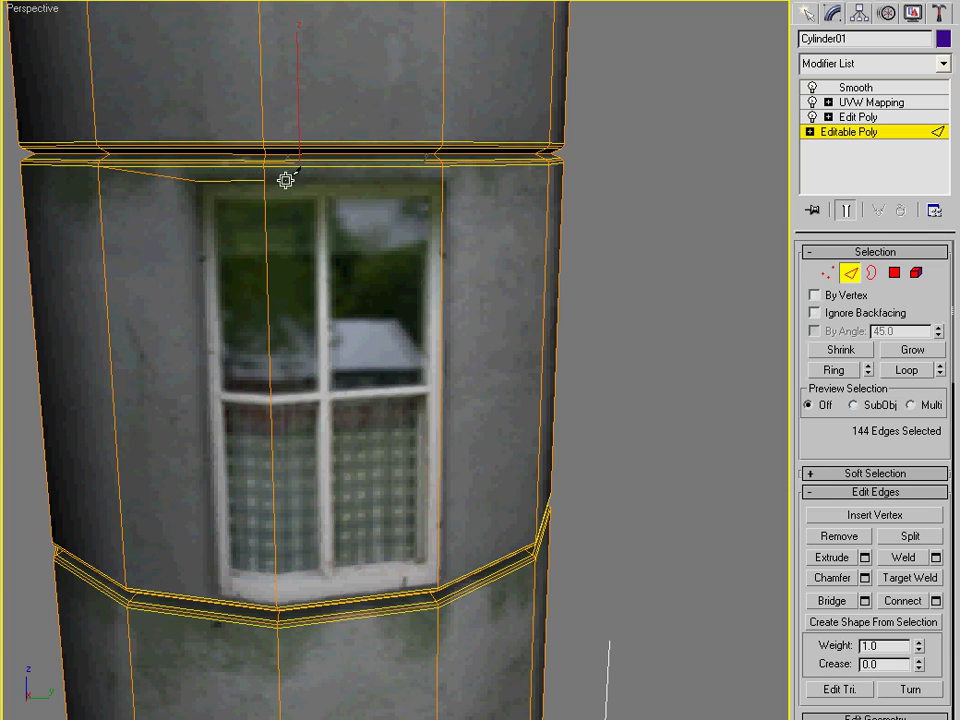
pyautogui.click(443, 178)
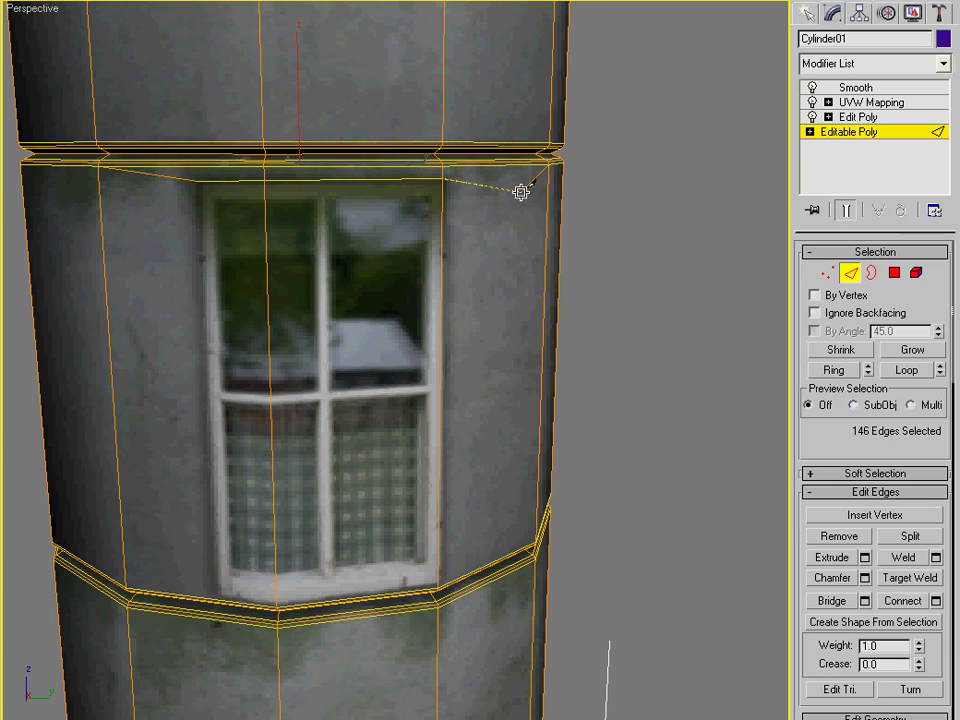
pyautogui.click(198, 180)
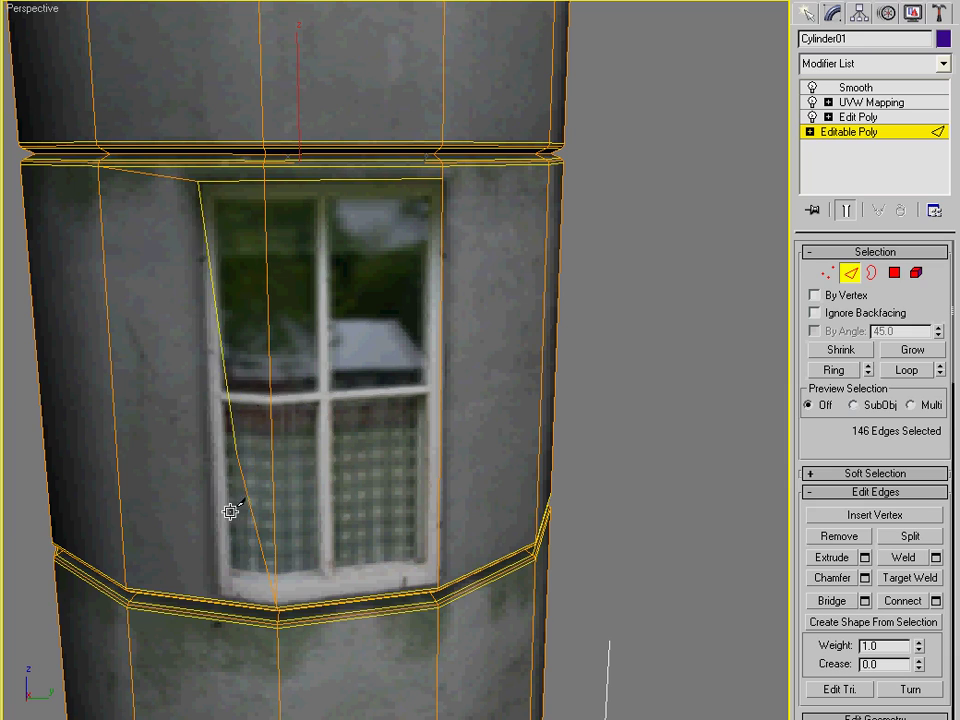
pyautogui.click(214, 596)
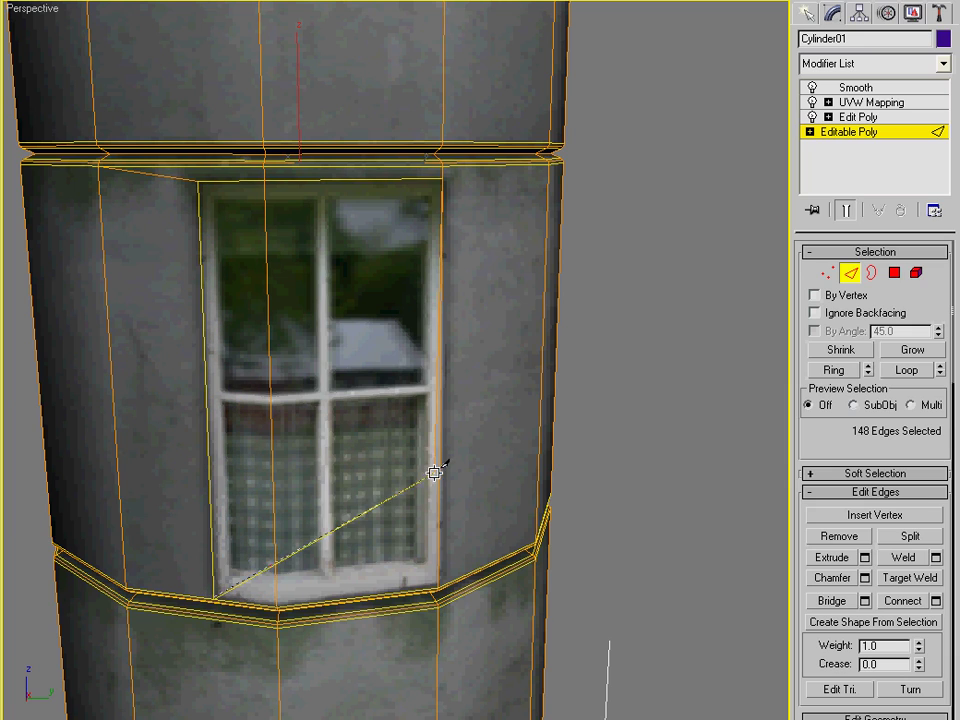
pyautogui.rightClick(468, 565)
pyautogui.keyDown('alt'); pyautogui.moveTo(468, 565); pyautogui.dragTo(480, 537, button='middle'); pyautogui.keyUp('alt')
pyautogui.rightClick(312, 311)
# Step: Select only the two polygons that cover the painted window
pyautogui.press('4')
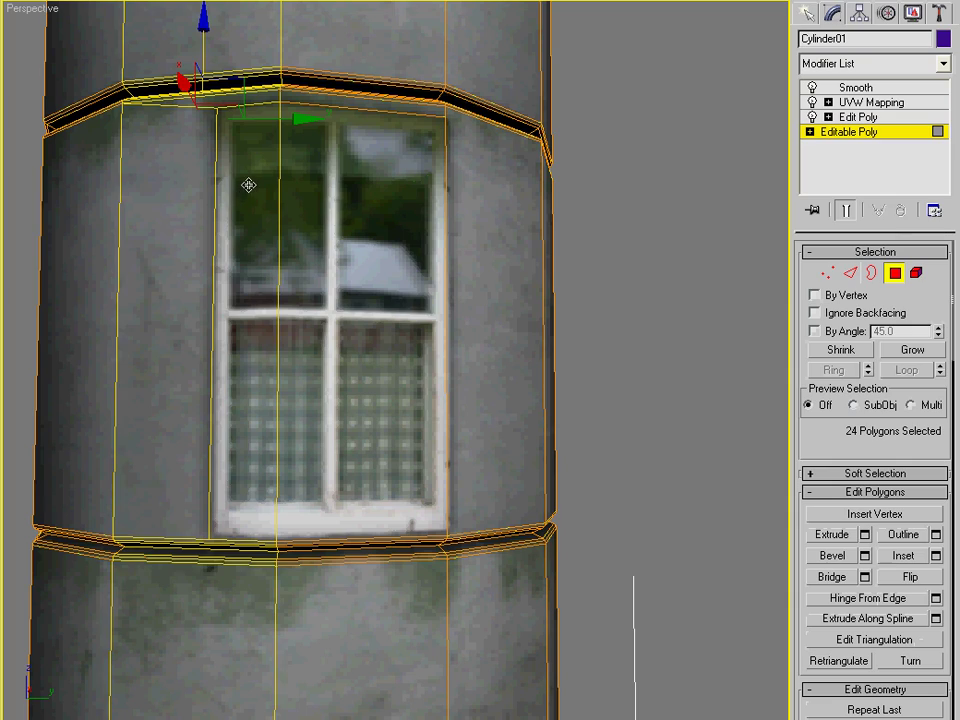
pyautogui.click(249, 186)
pyautogui.keyDown('ctrl'); pyautogui.click(356, 192); pyautogui.keyUp('ctrl')
pyautogui.keyDown('alt'); pyautogui.moveTo(330, 212); pyautogui.dragTo(414, 253, button='middle'); pyautogui.keyUp('alt')
# Step: Try to extrude the two window polygons by hand
pyautogui.hotkey('shift', 'e')
pyautogui.moveTo(414, 253); pyautogui.dragTo(409, 284)
pyautogui.hotkey('ctrl', 'z')
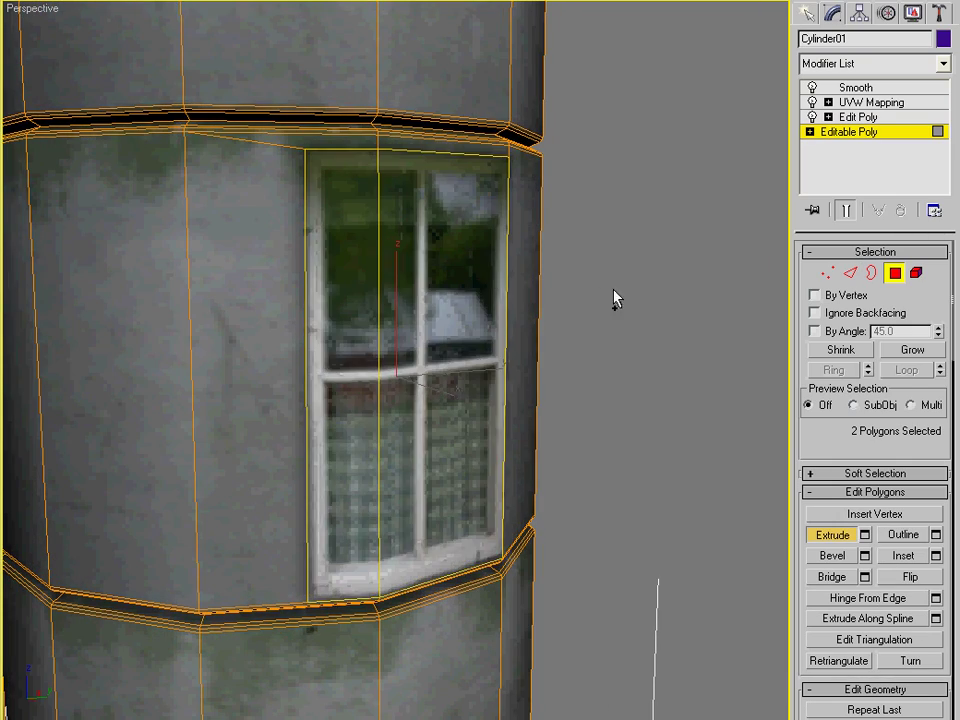
# Step: Extrude the two selected window polygons inward along their local normals with a height of -1.184
pyautogui.keyDown('alt'); pyautogui.moveTo(613, 295); pyautogui.dragTo(552, 295, button='middle'); pyautogui.keyUp('alt')
pyautogui.click(865, 535)
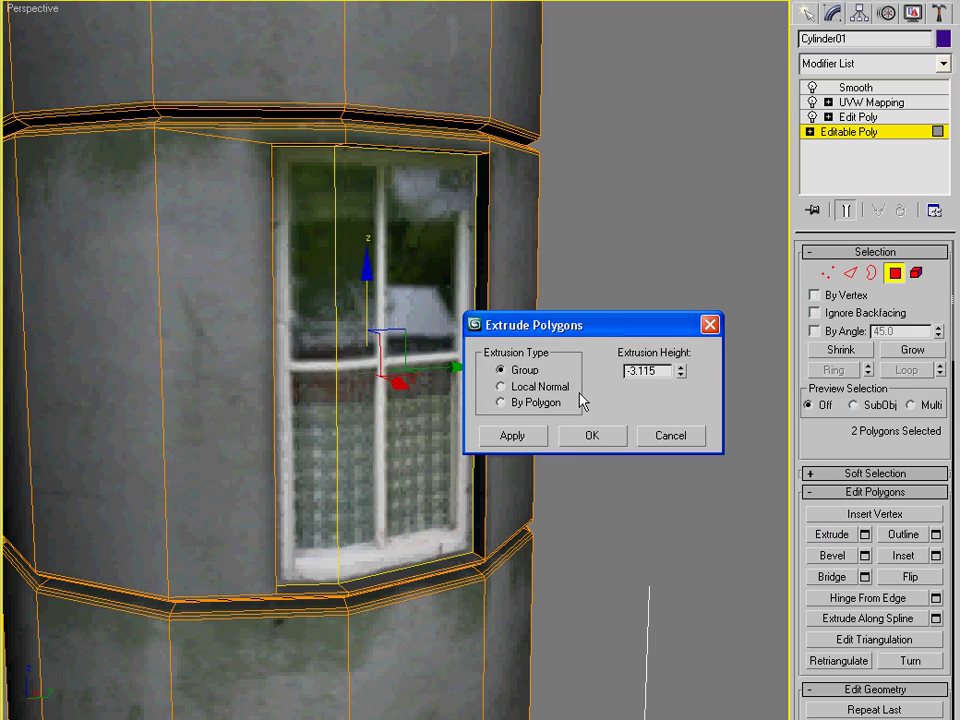
pyautogui.click(540, 386)
pyautogui.moveTo(682, 376); pyautogui.dragTo(679, 312)
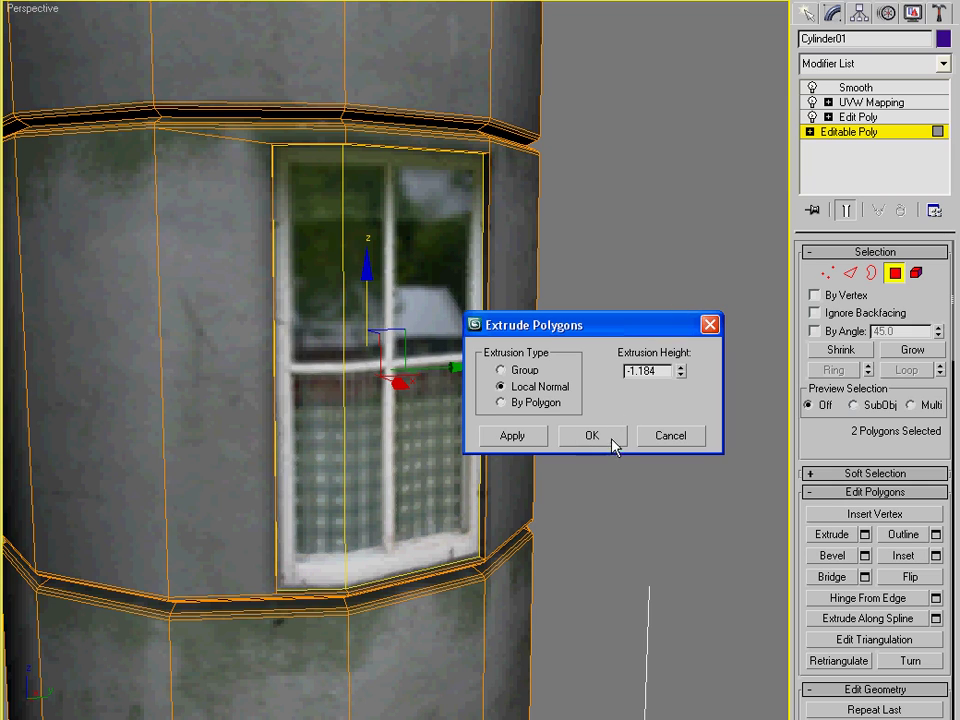
pyautogui.click(609, 436)
# Step: Cut the outline of the upper-left glass pane into the recessed window polygons, following the painted frame
pyautogui.keyDown('alt'); pyautogui.moveTo(370, 371); pyautogui.dragTo(324, 360, button='middle'); pyautogui.keyUp('alt')
pyautogui.keyDown('alt'); pyautogui.moveTo(285, 210); pyautogui.dragTo(314, 157, button='middle'); pyautogui.keyUp('alt')
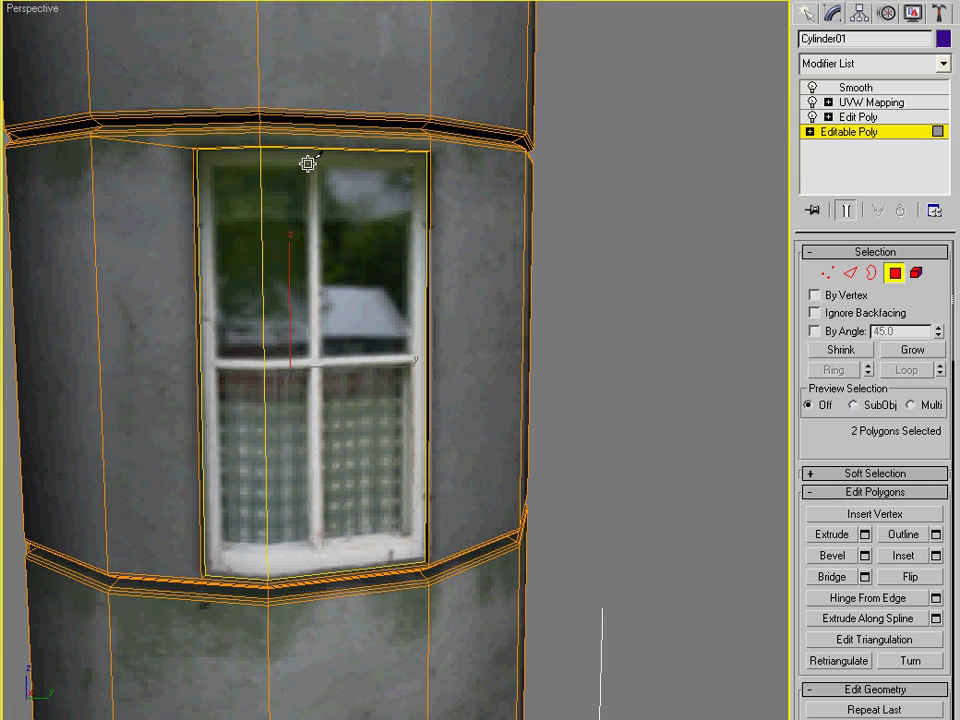
pyautogui.click(312, 163)
pyautogui.click(213, 165)
pyautogui.click(216, 356)
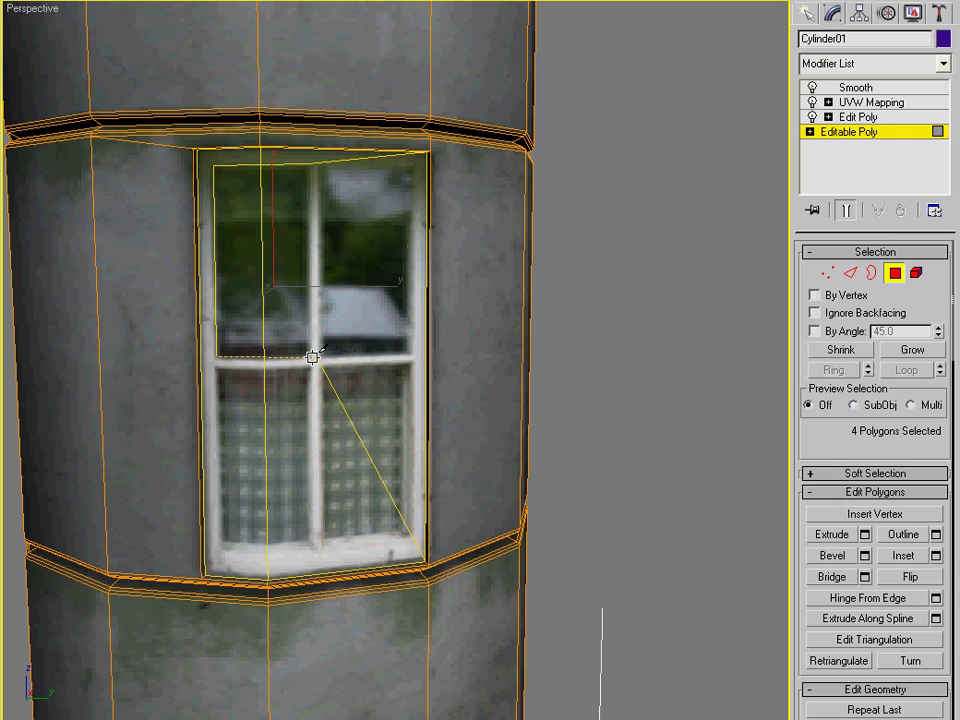
pyautogui.click(311, 351)
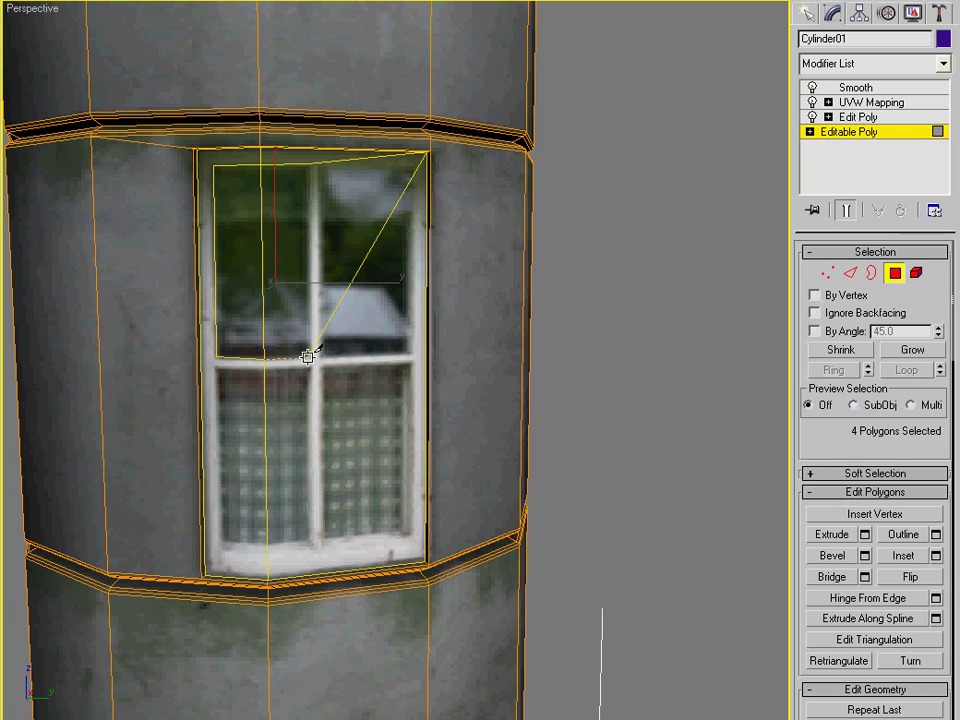
pyautogui.click(307, 164)
pyautogui.click(307, 166)
pyautogui.rightClick(330, 159)
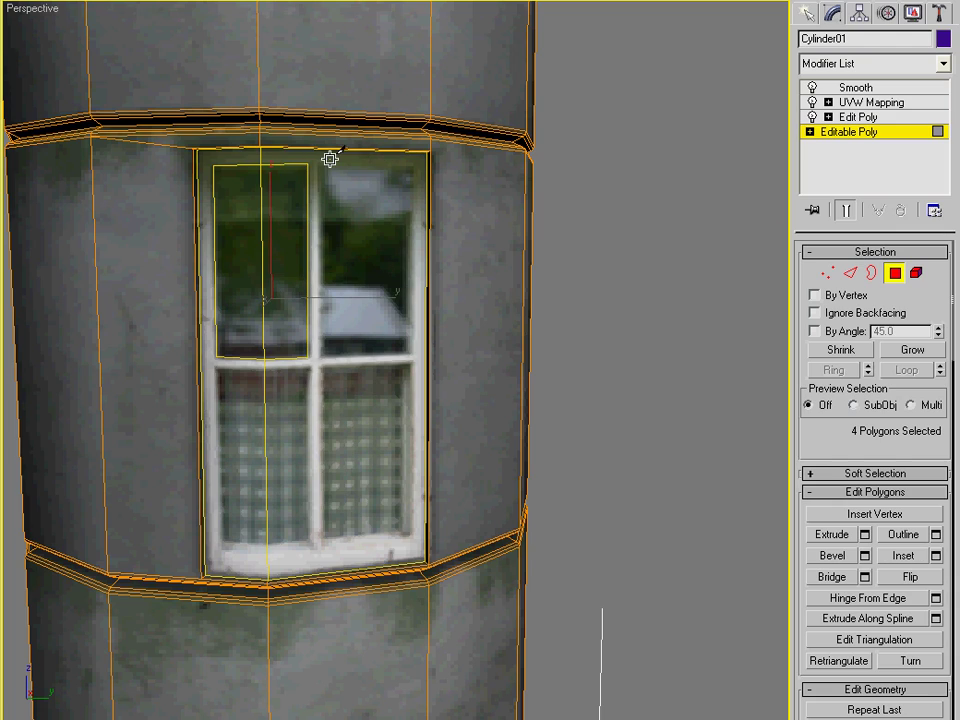
# Step: Cut the outline of the upper-right glass pane and connect it to the upper-left pane across the centre bar
pyautogui.click(325, 163)
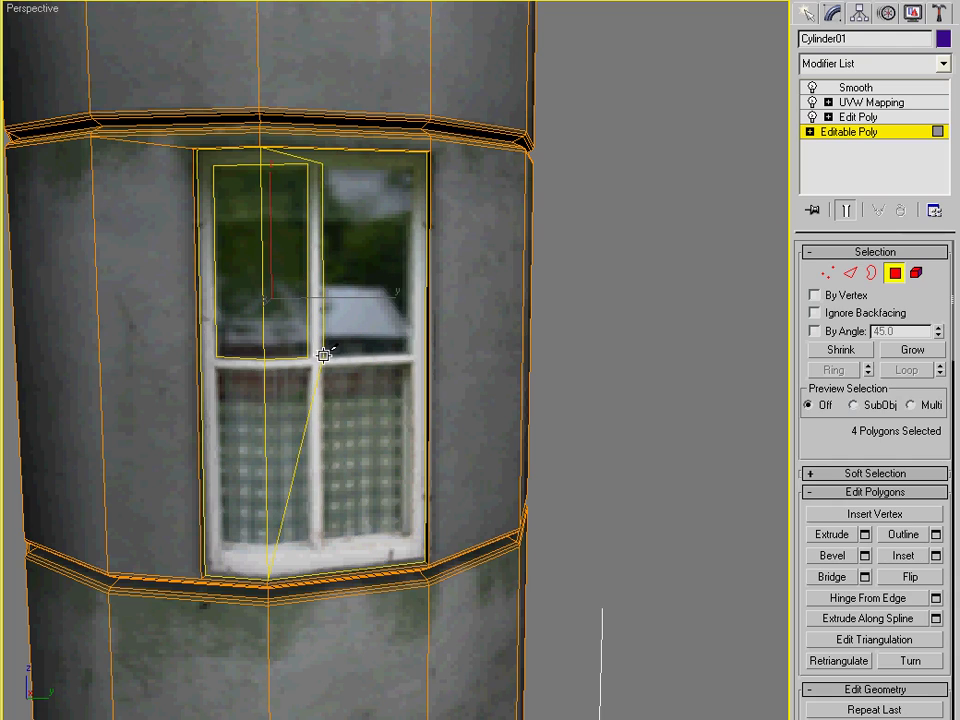
pyautogui.click(324, 350)
pyautogui.click(408, 350)
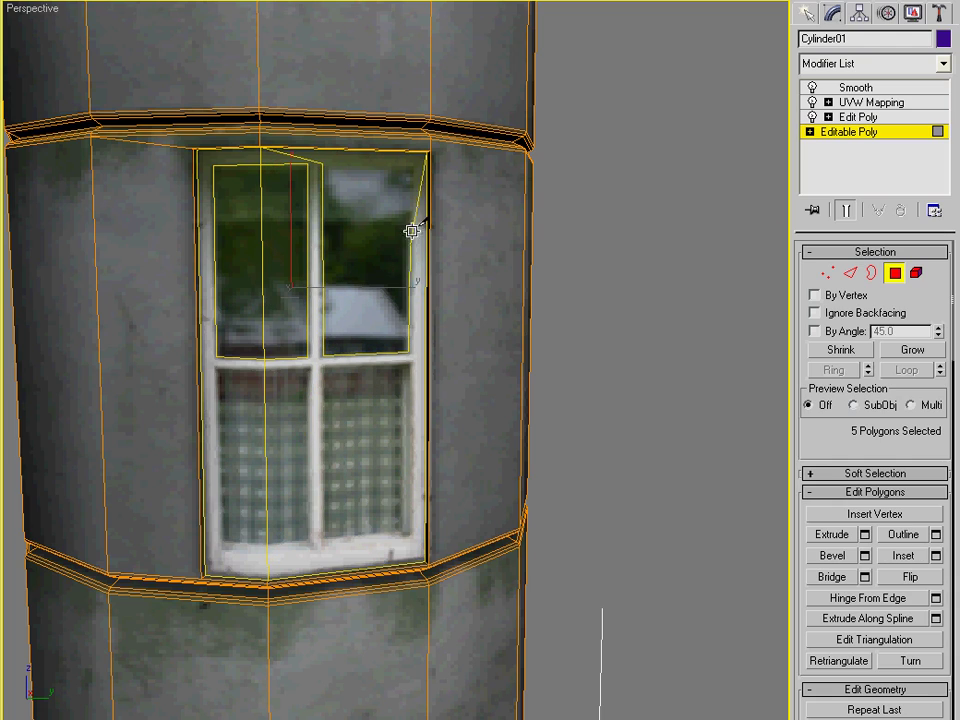
pyautogui.click(412, 167)
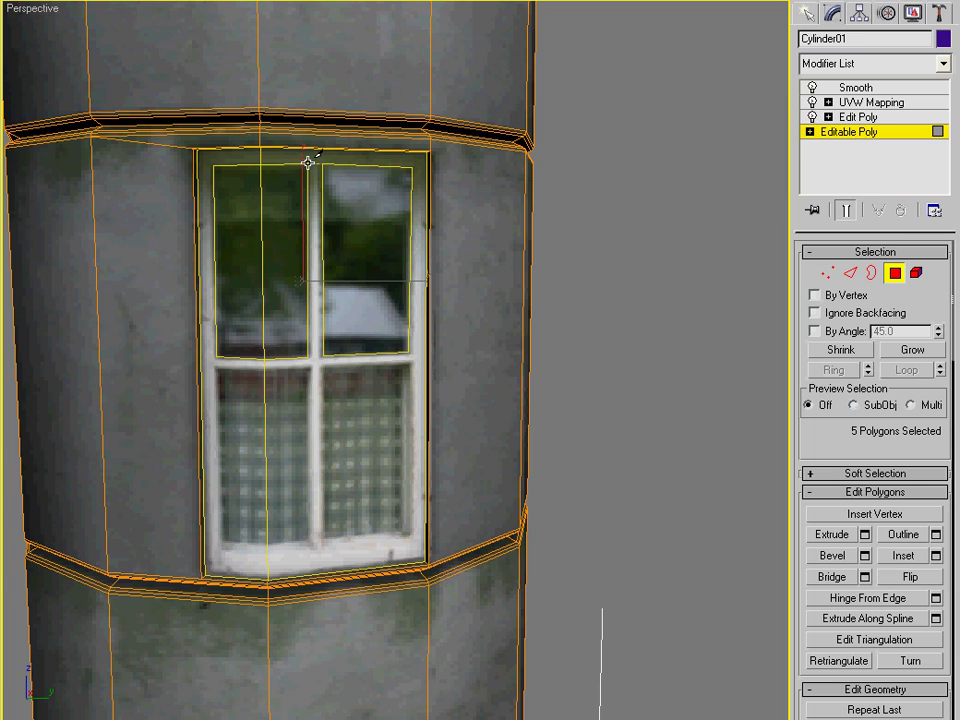
pyautogui.moveTo(309, 162)
pyautogui.keyDown('alt'); pyautogui.mouseDown(button='middle')
pyautogui.moveTo(429, 216)
pyautogui.moveTo(360, 313)
pyautogui.mouseUp(button='middle'); pyautogui.keyUp('alt')
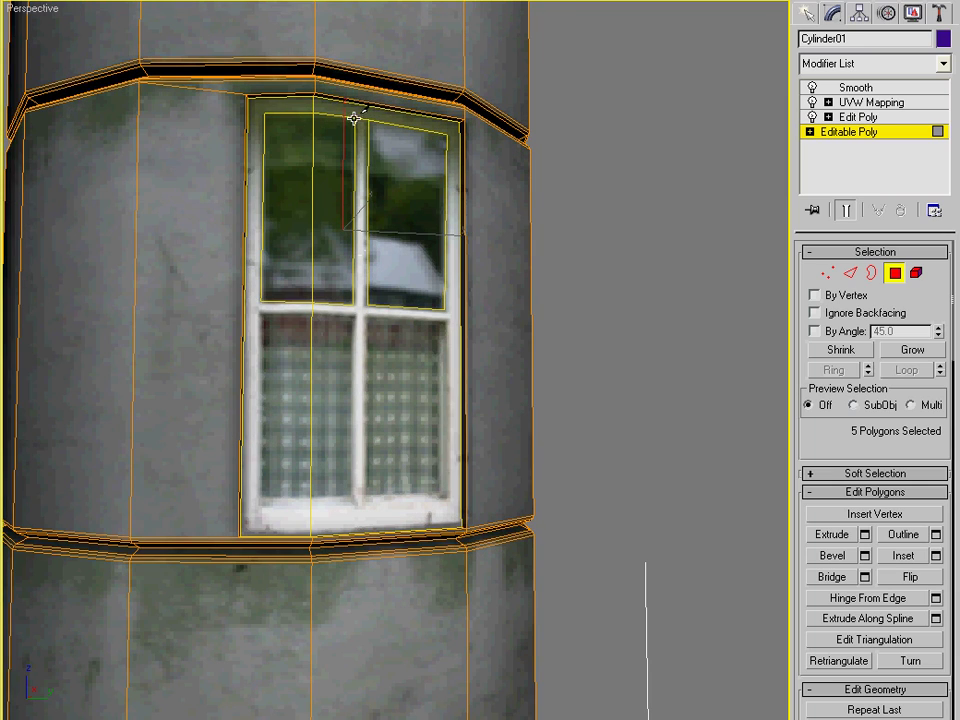
pyautogui.keyDown('alt'); pyautogui.moveTo(322, 363); pyautogui.dragTo(372, 248, button='middle'); pyautogui.keyUp('alt')
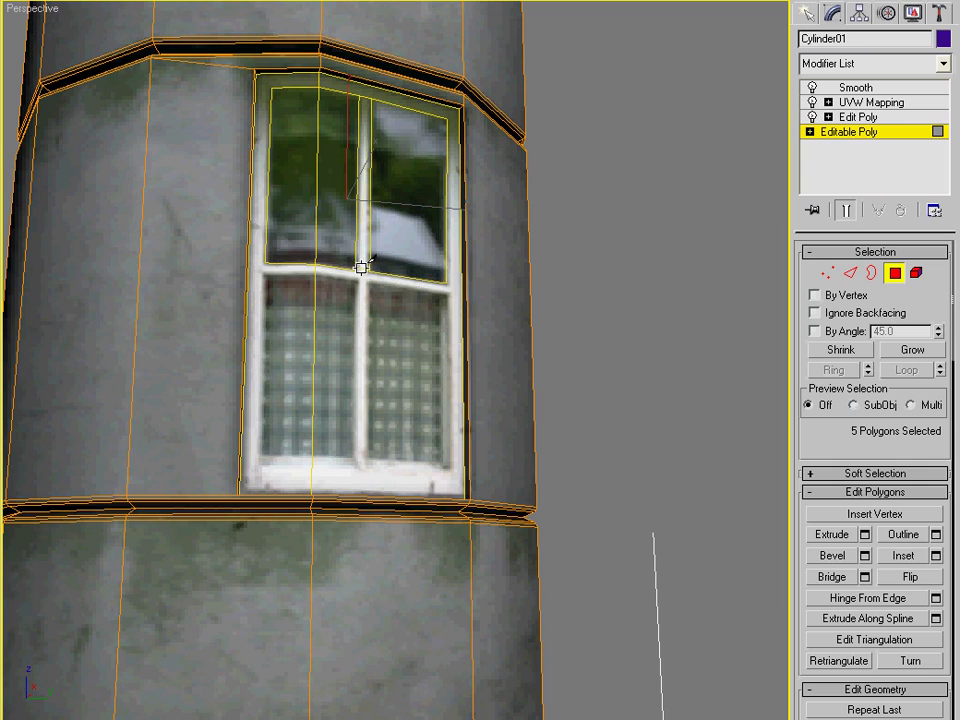
pyautogui.click(369, 269)
pyautogui.rightClick(407, 281)
pyautogui.keyDown('alt'); pyautogui.moveTo(407, 281); pyautogui.dragTo(376, 332, button='middle'); pyautogui.keyUp('alt')
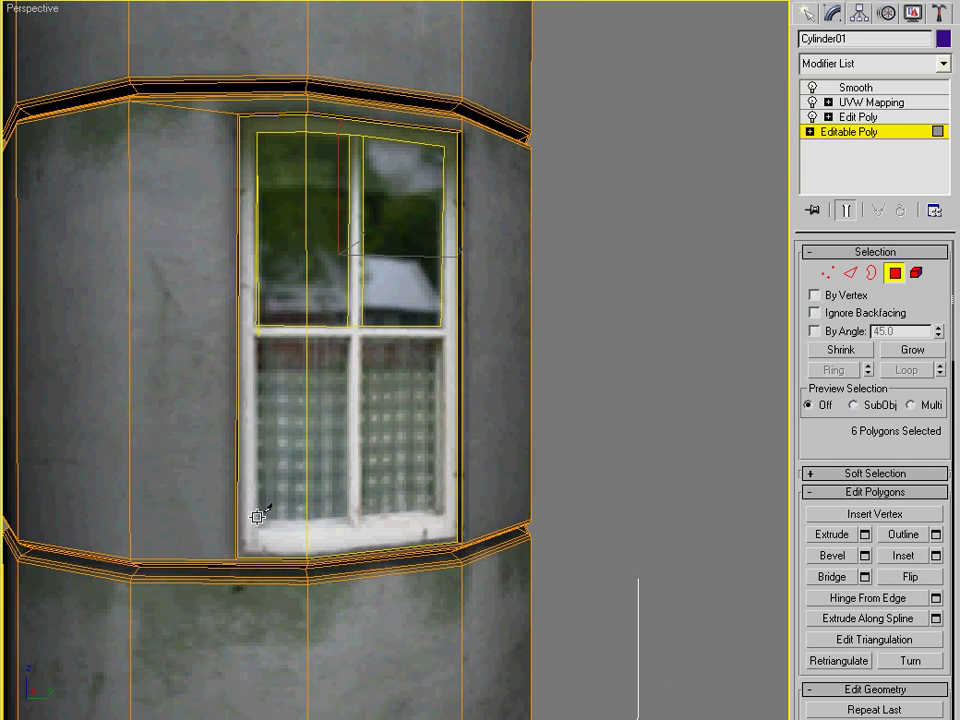
pyautogui.click(256, 521)
pyautogui.rightClick(268, 517)
pyautogui.rightClick(340, 363)
pyautogui.hotkey('ctrl', 'z')
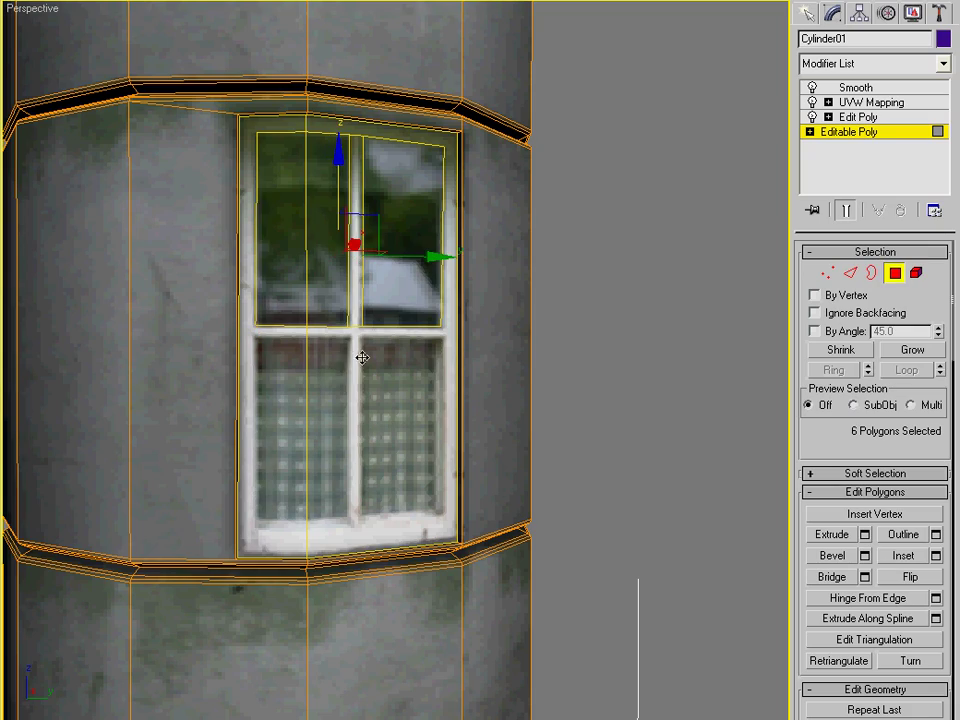
# Step: Select only the three polygons that make up the two upper glass panes
pyautogui.keyDown('alt'); pyautogui.moveTo(360, 356); pyautogui.dragTo(331, 245, button='middle'); pyautogui.keyUp('alt')
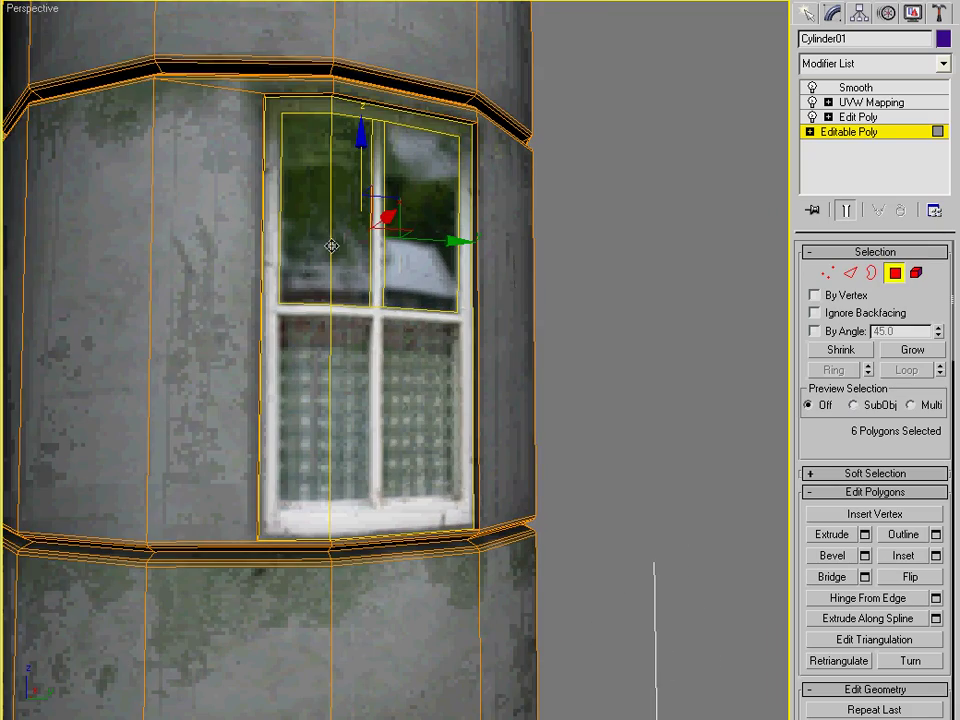
pyautogui.click(328, 188)
pyautogui.keyDown('ctrl'); pyautogui.click(352, 190); pyautogui.keyUp('ctrl')
pyautogui.keyDown('alt'); pyautogui.moveTo(405, 191); pyautogui.dragTo(401, 248, button='middle'); pyautogui.keyUp('alt')
pyautogui.keyDown('ctrl'); pyautogui.click(403, 204); pyautogui.keyUp('ctrl')
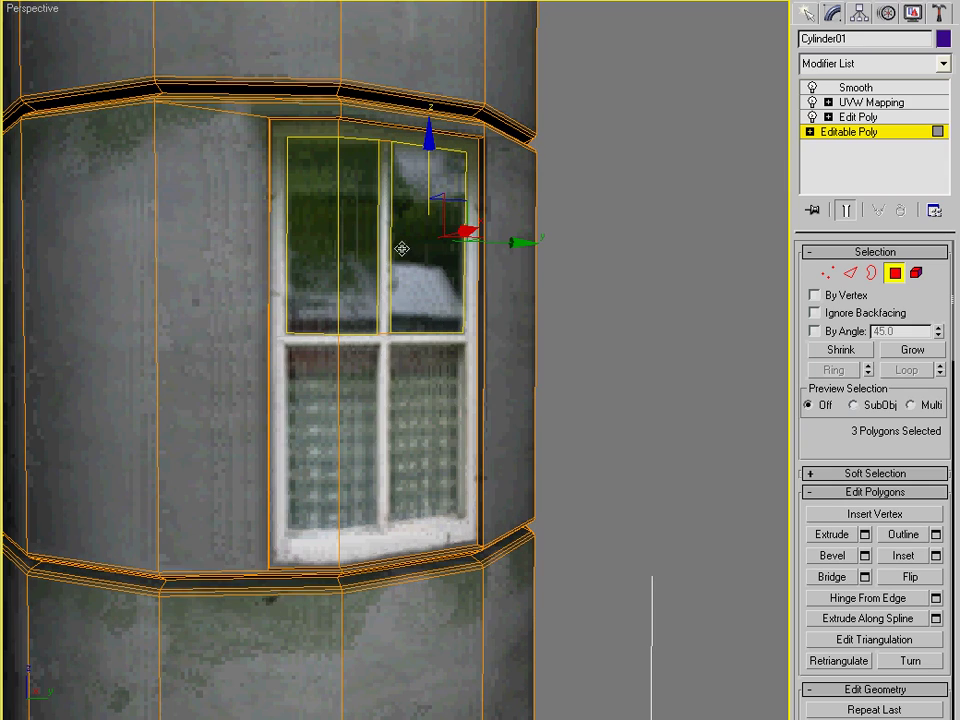
# Step: Extrude the three upper pane polygons inward by local normal with a height of -0.71
pyautogui.click(864, 534)
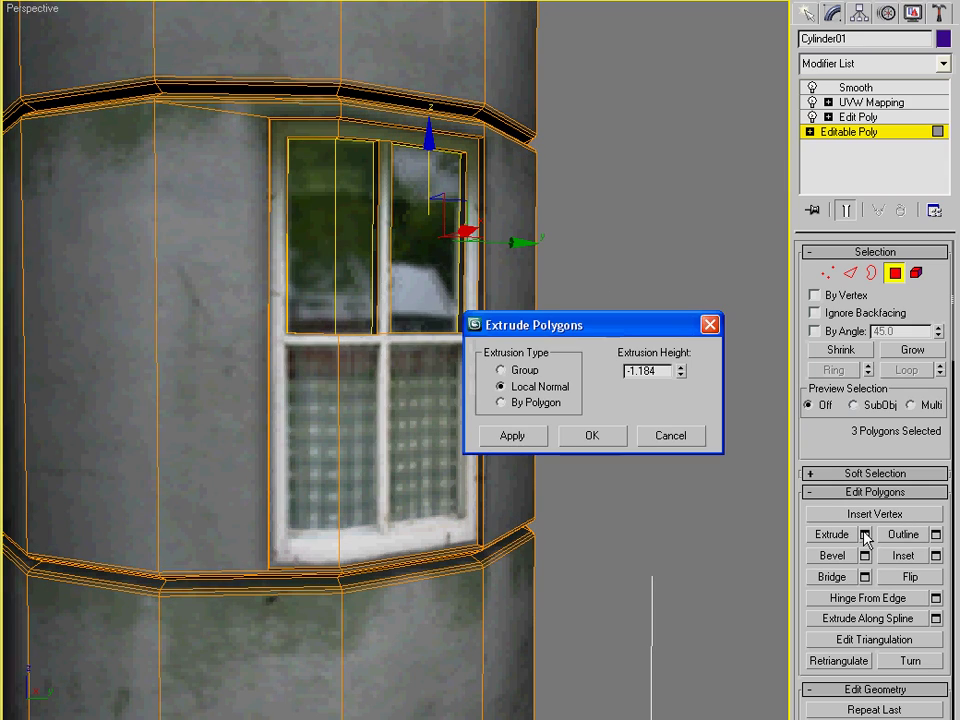
pyautogui.doubleClick(668, 371)
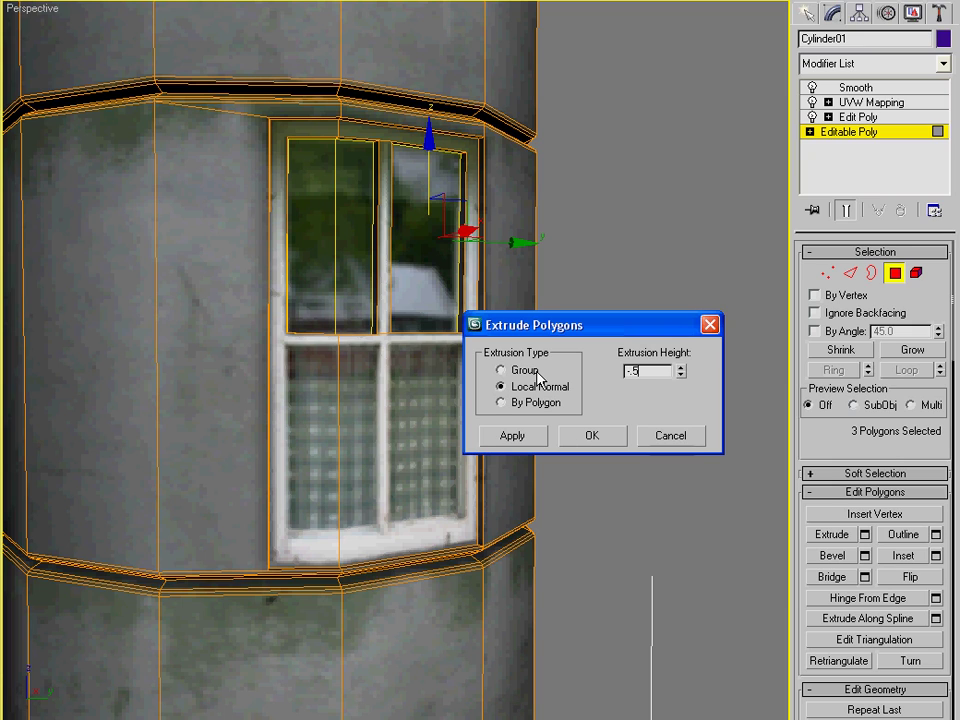
pyautogui.press('Return')
pyautogui.moveTo(396, 273); pyautogui.dragTo(357, 281, button='middle')
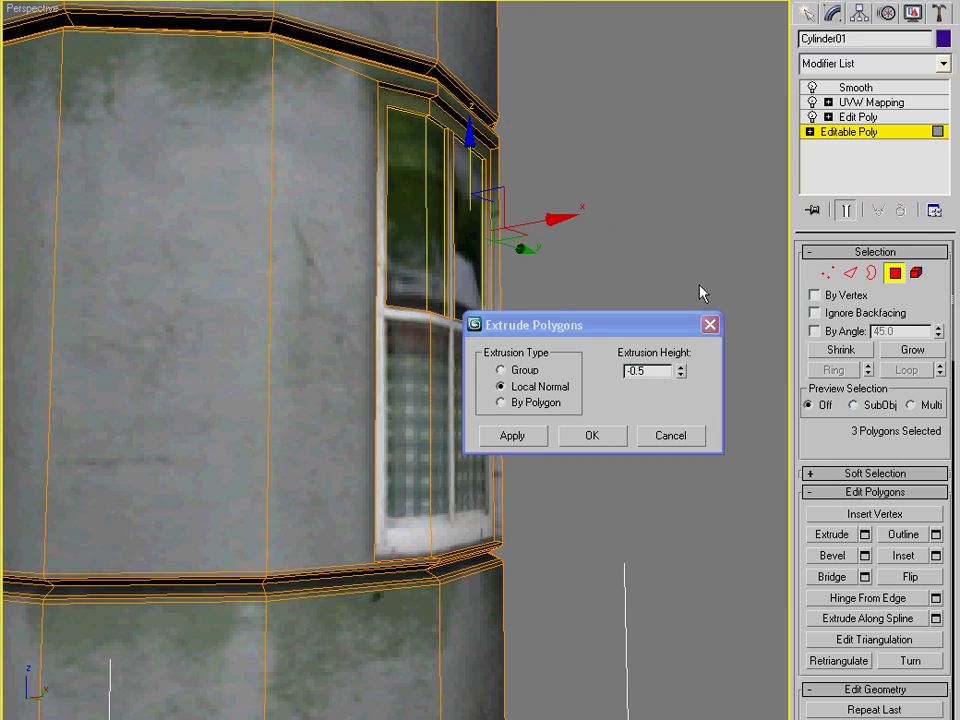
pyautogui.moveTo(681, 372); pyautogui.dragTo(680, 392)
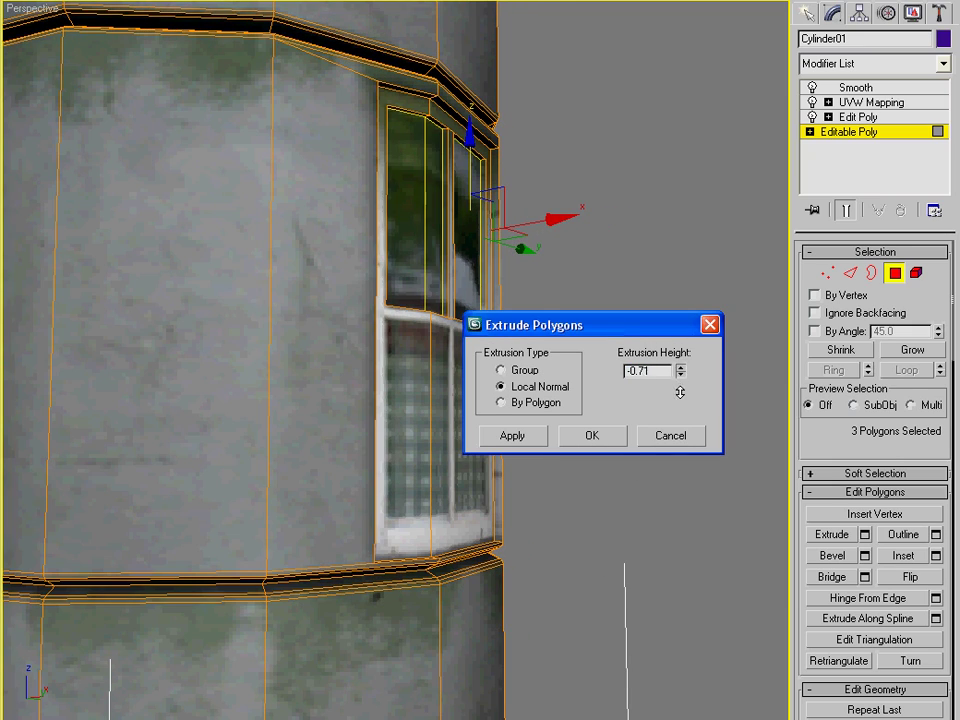
pyautogui.click(608, 442)
# Step: Cut the outline of the lower-left glass pane into the window, following the painted frame
pyautogui.keyDown('alt'); pyautogui.moveTo(609, 448); pyautogui.dragTo(195, 373, button='middle'); pyautogui.keyUp('alt')
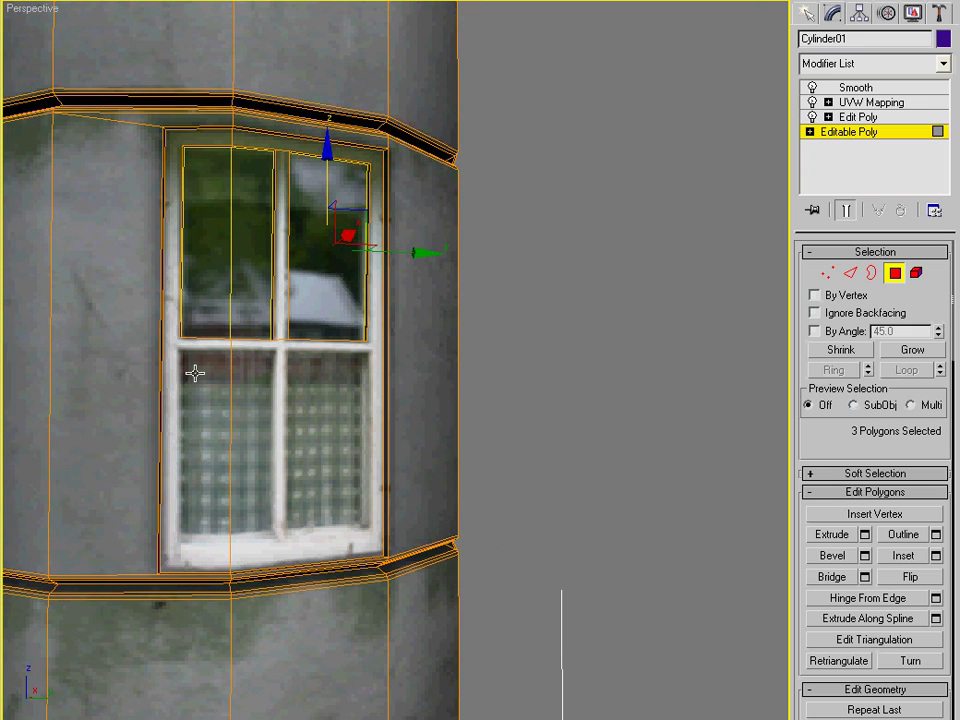
pyautogui.press('q')
pyautogui.click(179, 352)
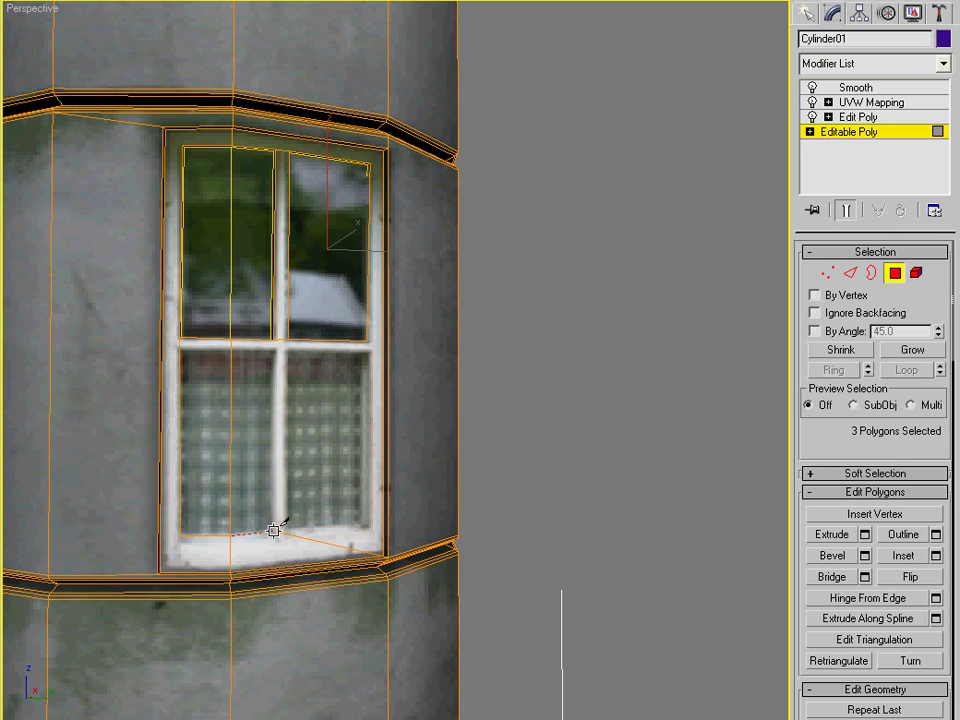
pyautogui.click(273, 530)
pyautogui.click(273, 349)
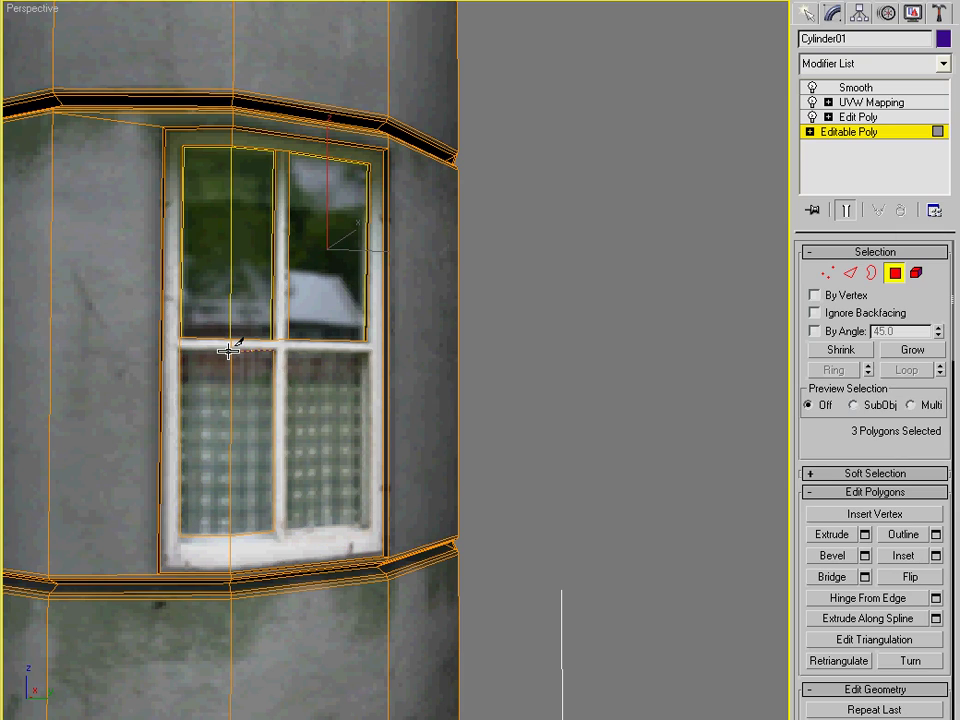
pyautogui.click(180, 348)
pyautogui.rightClick(313, 355)
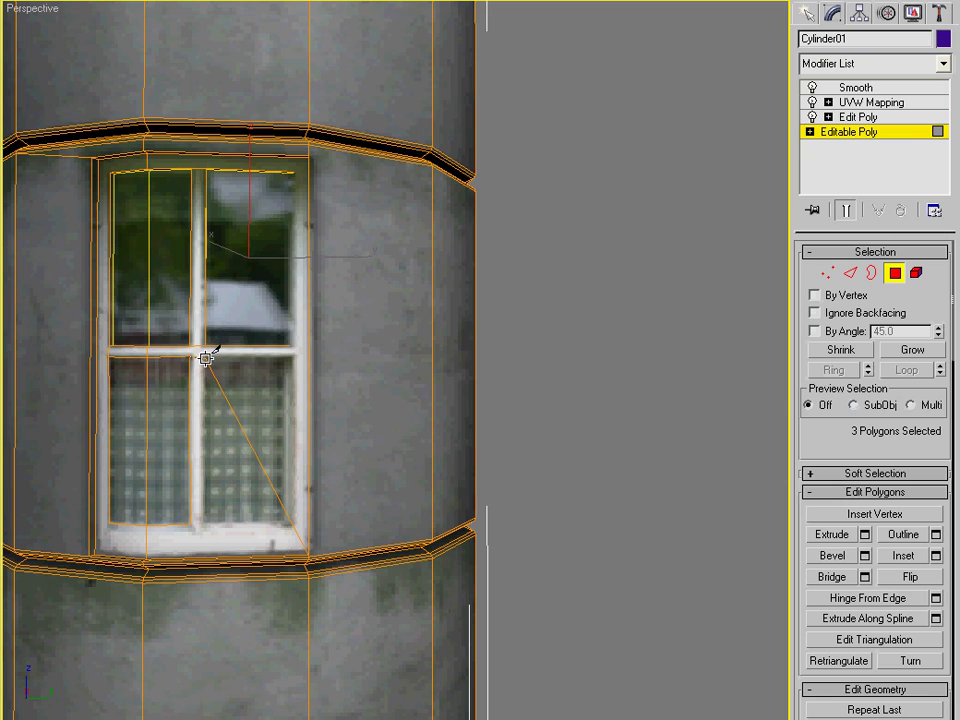
# Step: Cut the outline of the lower-right glass pane, continuing from the lower-left pane across the centre bar
pyautogui.click(295, 356)
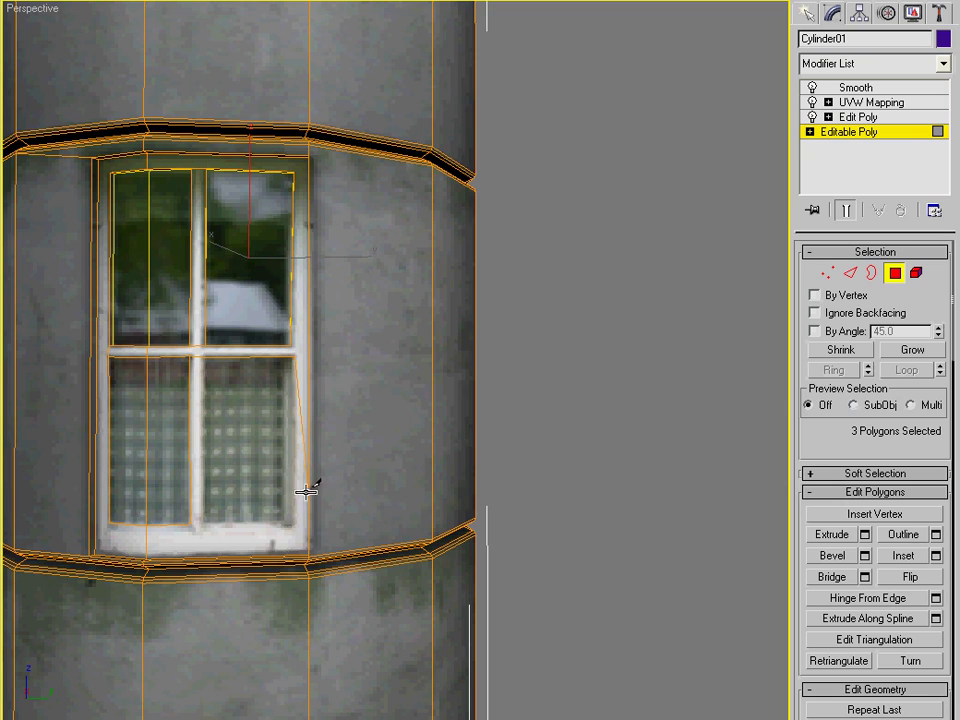
pyautogui.click(289, 520)
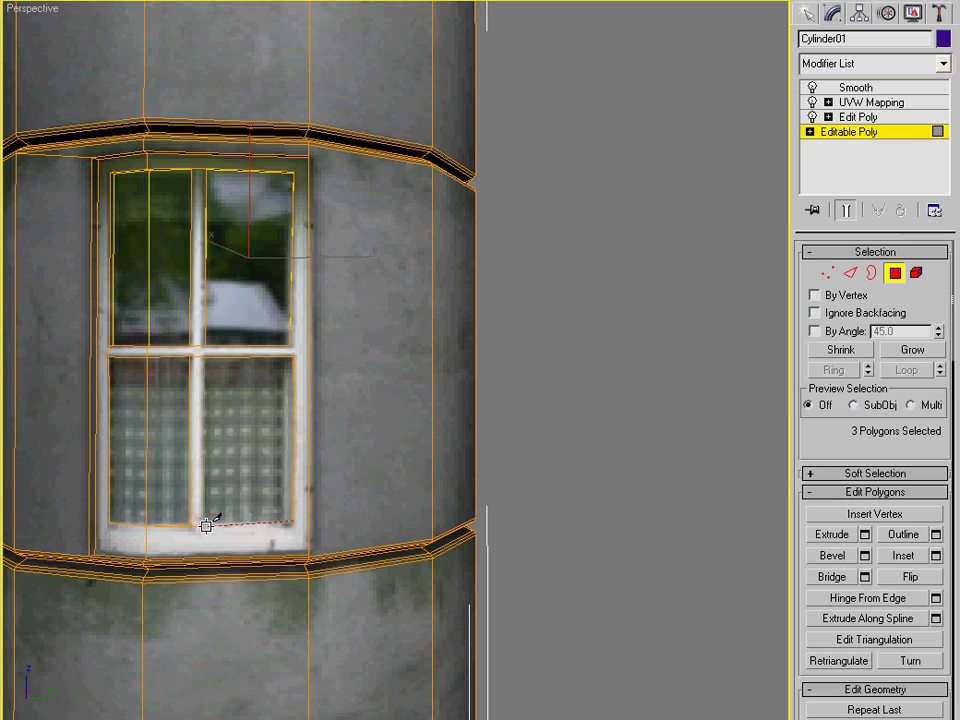
pyautogui.click(206, 525)
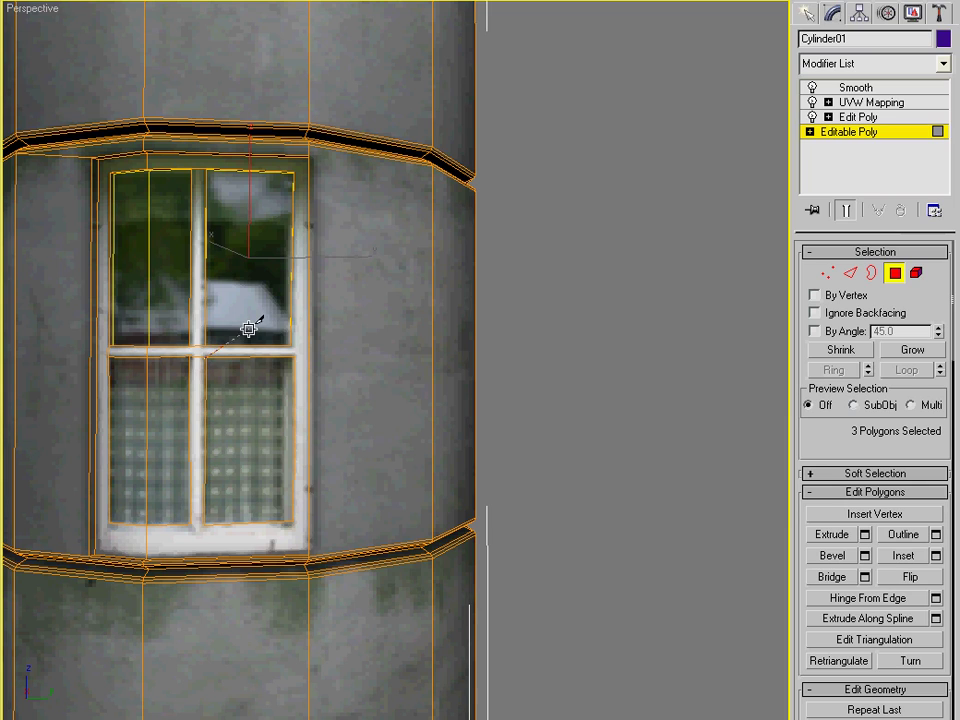
pyautogui.rightClick(249, 329)
# Step: Select the three polygons of the two lower glass panes and extrude them inward
pyautogui.keyDown('alt'); pyautogui.moveTo(174, 371); pyautogui.dragTo(196, 367, button='middle'); pyautogui.keyUp('alt')
pyautogui.click(168, 387)
pyautogui.keyDown('ctrl'); pyautogui.click(203, 381); pyautogui.keyUp('ctrl')
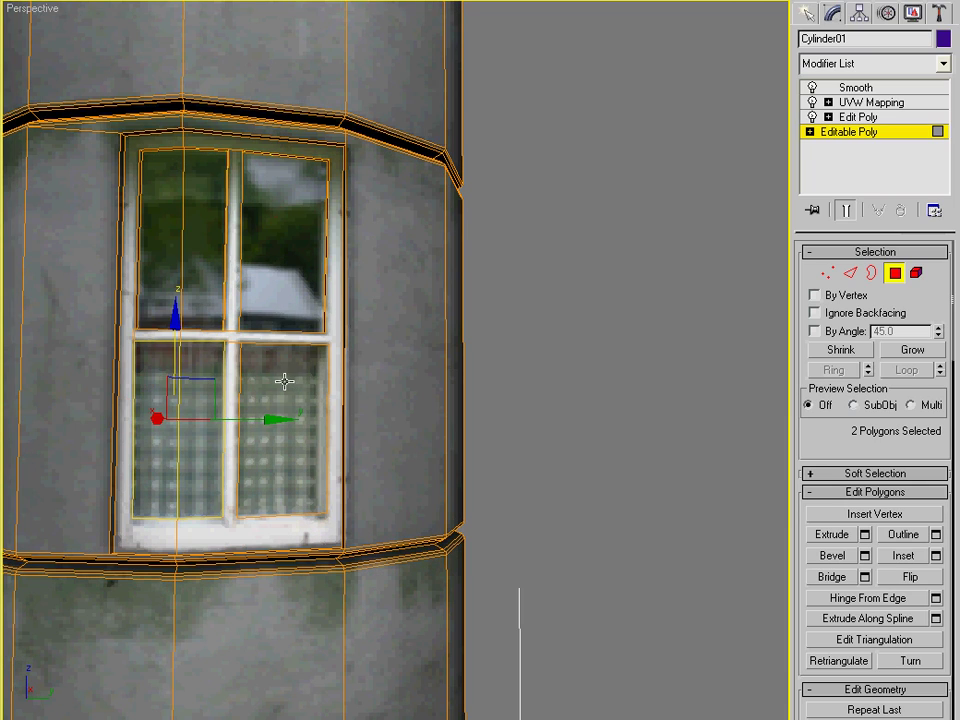
pyautogui.keyDown('ctrl'); pyautogui.click(282, 425); pyautogui.keyUp('ctrl')
pyautogui.hotkey('shift', 'e')
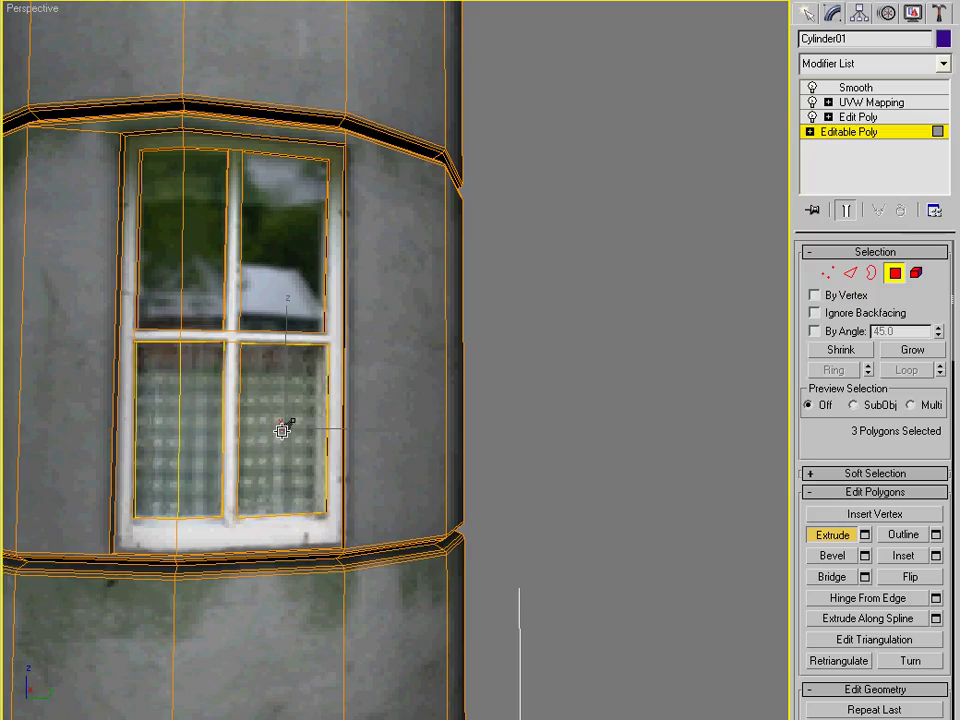
pyautogui.rightClick(281, 429)
pyautogui.keyDown('alt'); pyautogui.moveTo(279, 429); pyautogui.dragTo(343, 405, button='middle'); pyautogui.keyUp('alt')
# Step: Leave mesh editing, render the perspective view and examine the recessed window and seams enlarged to 2:1
pyautogui.click(809, 14)
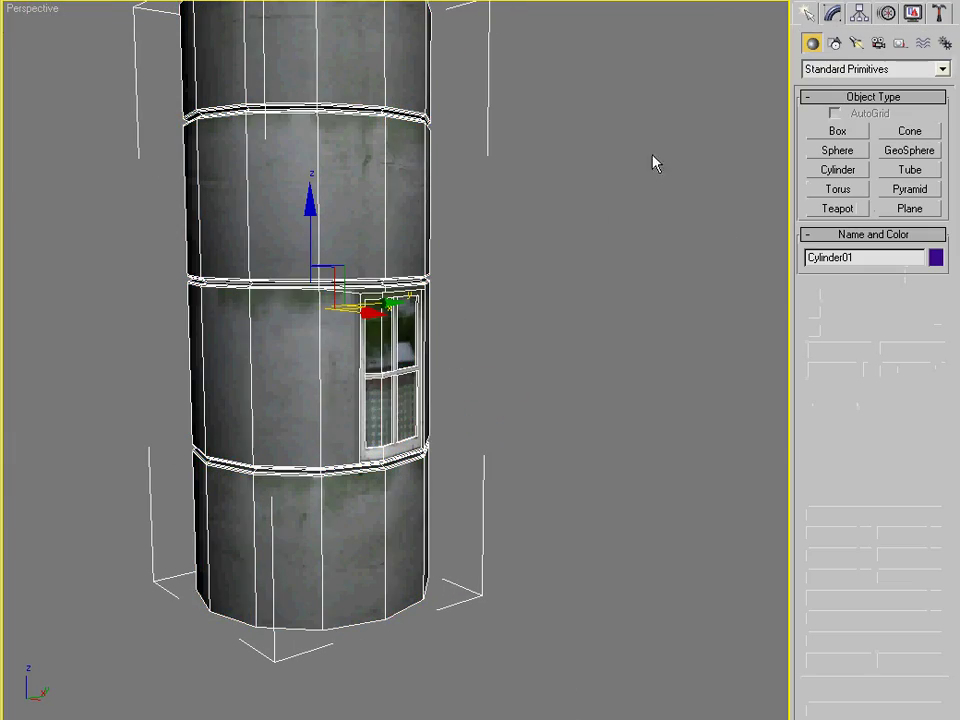
pyautogui.hotkey('shift', 'q')
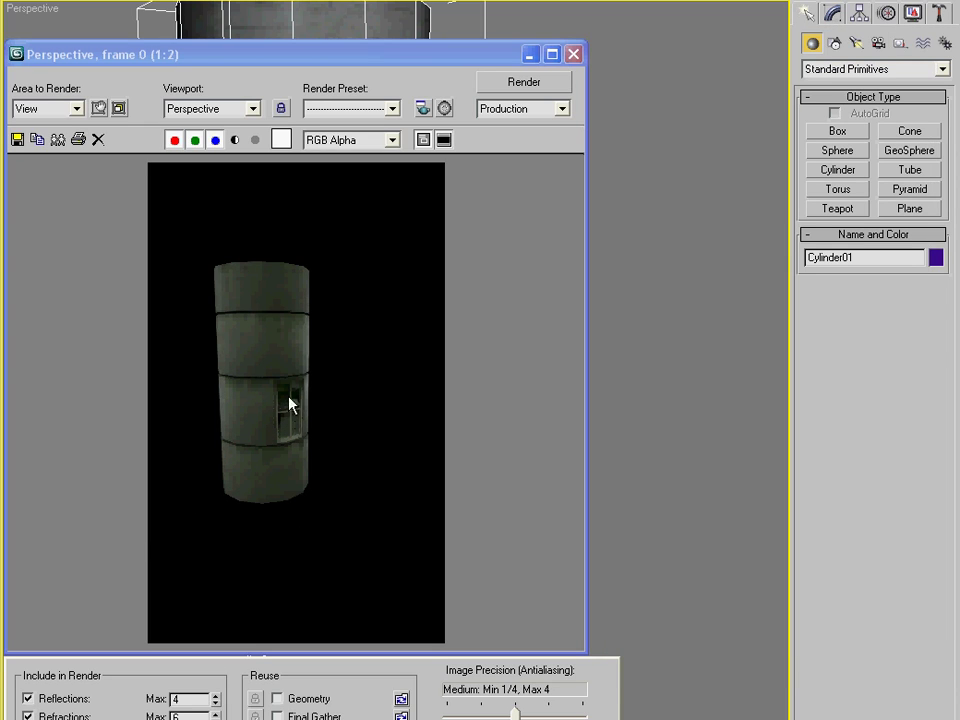
pyautogui.scroll(1, 290, 390)
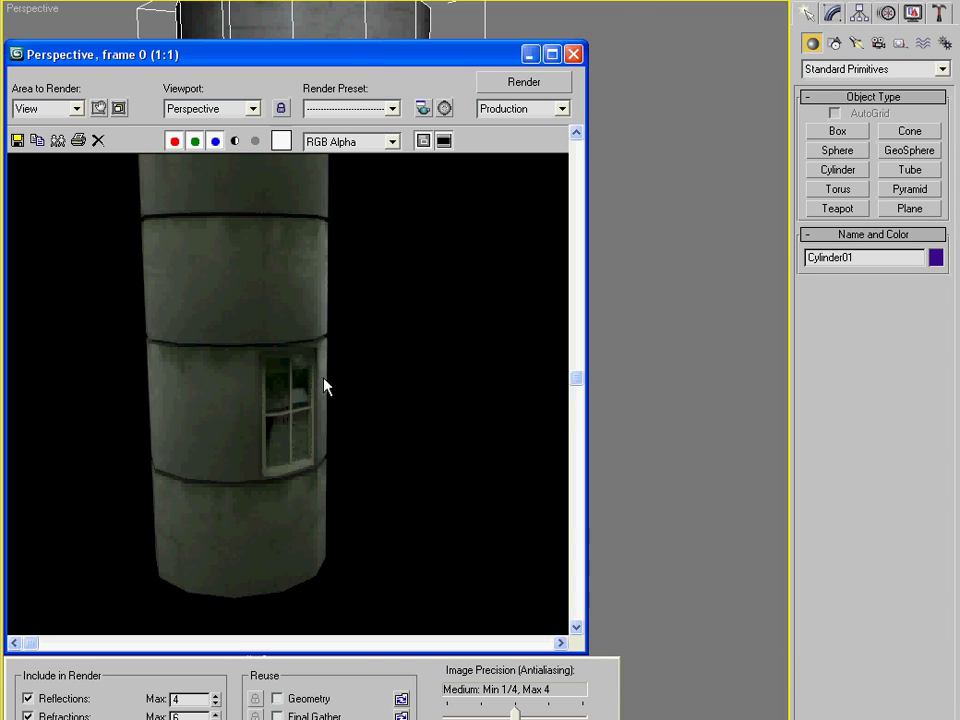
pyautogui.moveTo(372, 63); pyautogui.dragTo(530, 13)
pyautogui.scroll(1, 429, 364)
pyautogui.moveTo(429, 364); pyautogui.dragTo(525, 225, button='middle')
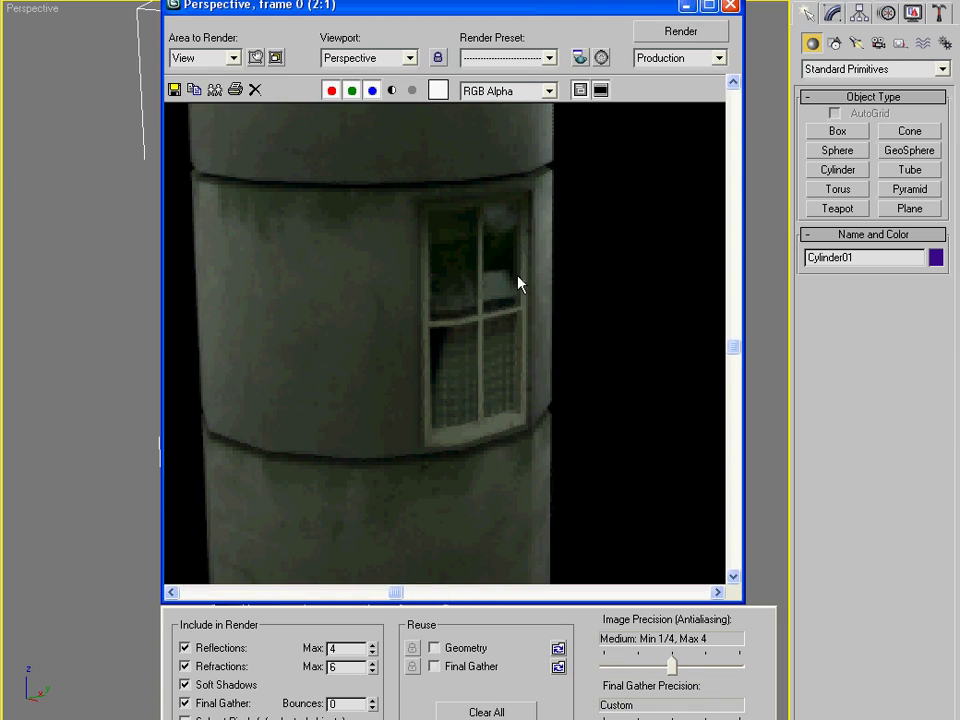
pyautogui.click(731, 5)
pyautogui.keyDown('alt'); pyautogui.moveTo(440, 262); pyautogui.dragTo(450, 328, button='middle'); pyautogui.keyUp('alt')
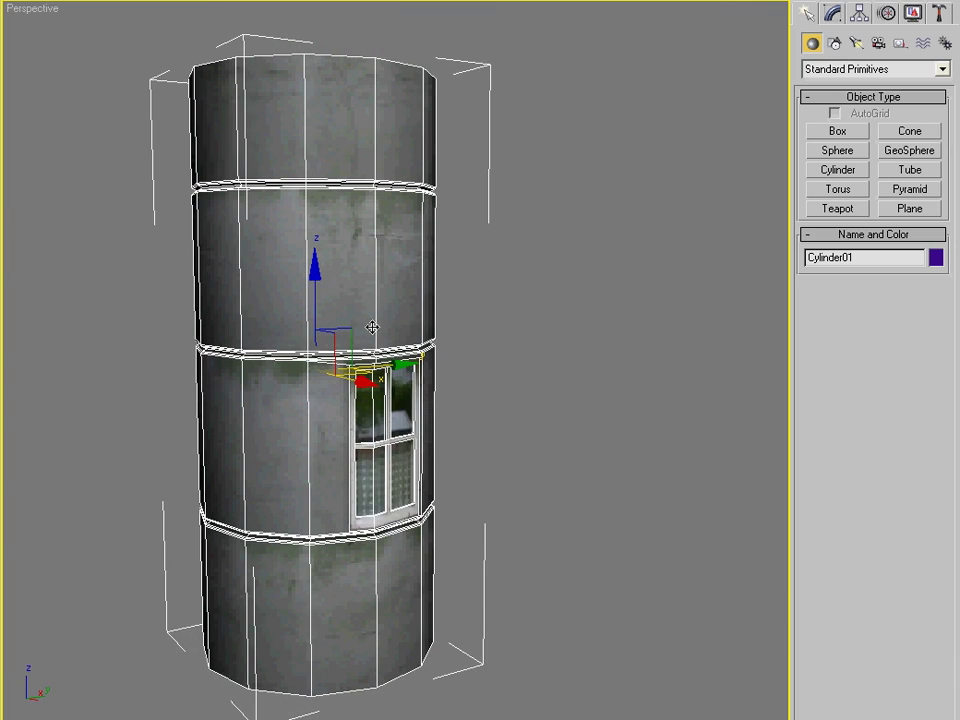
pyautogui.keyDown('alt'); pyautogui.moveTo(372, 327); pyautogui.dragTo(408, 338, button='middle'); pyautogui.keyUp('alt')
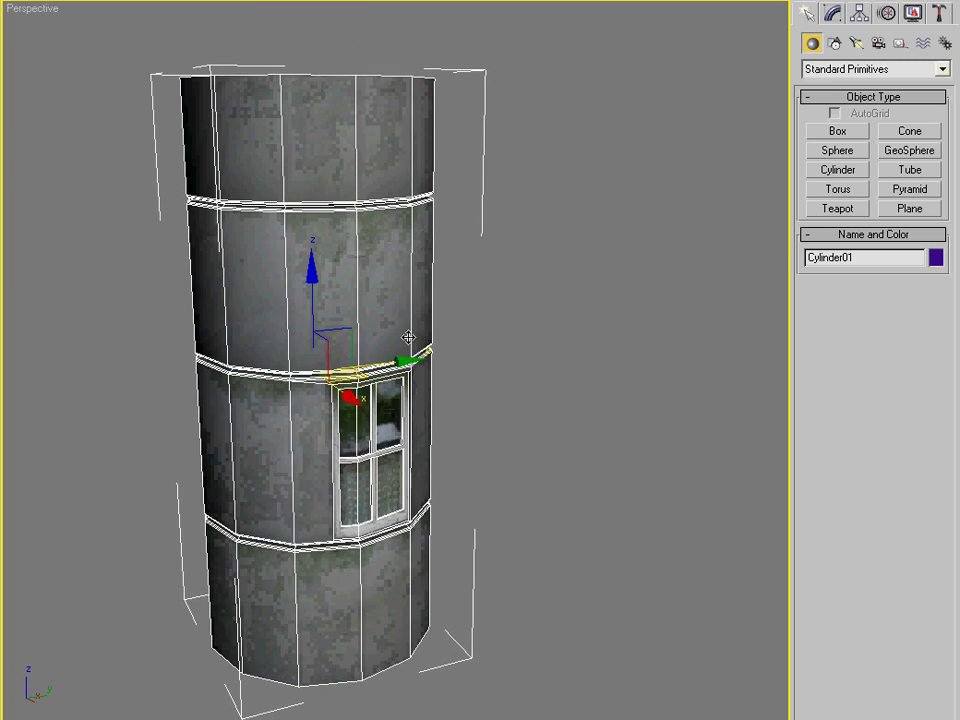